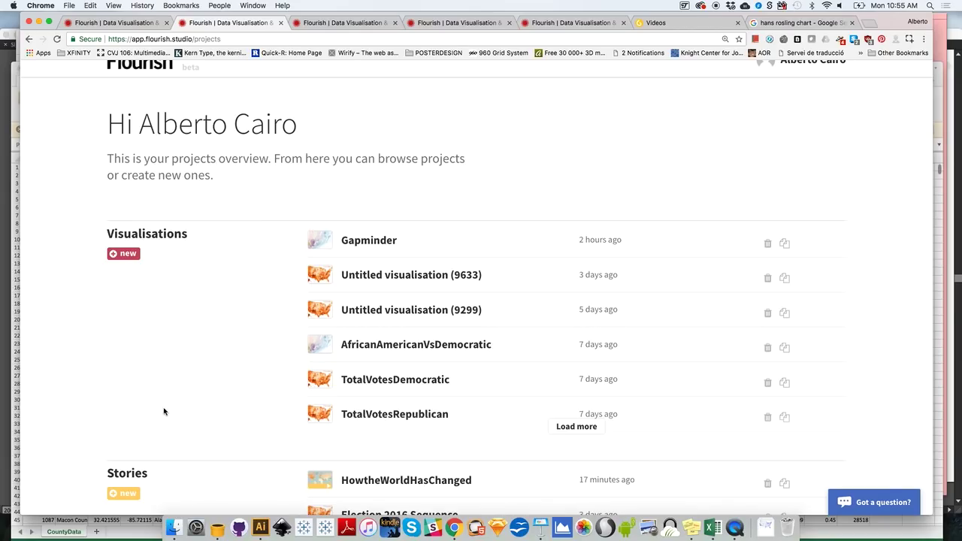
# Select the Gapminder2012 data file in Finder, then start a new Flourish visualisation
pyautogui.click(173, 527)
pyautogui.moveTo(195, 264); pyautogui.dragTo(188, 154)
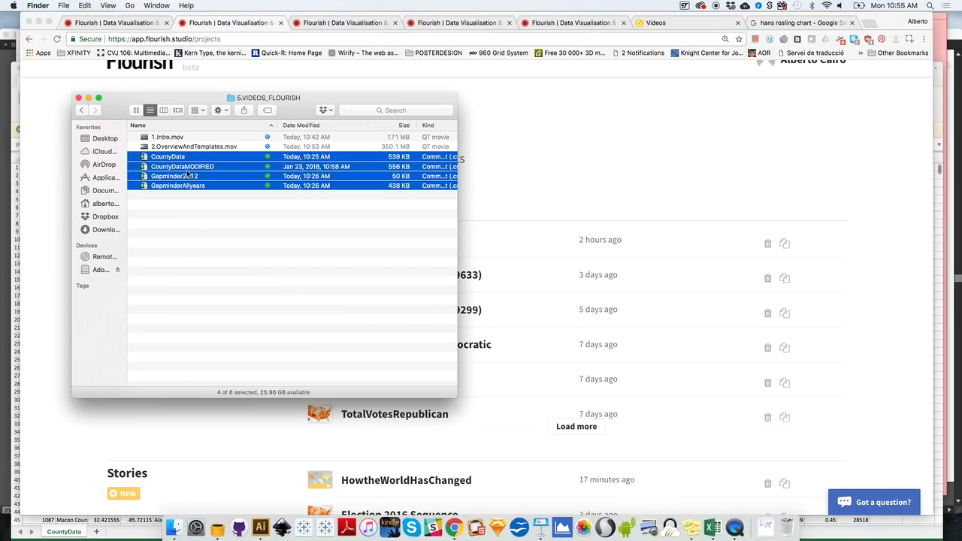
pyautogui.click(175, 178)
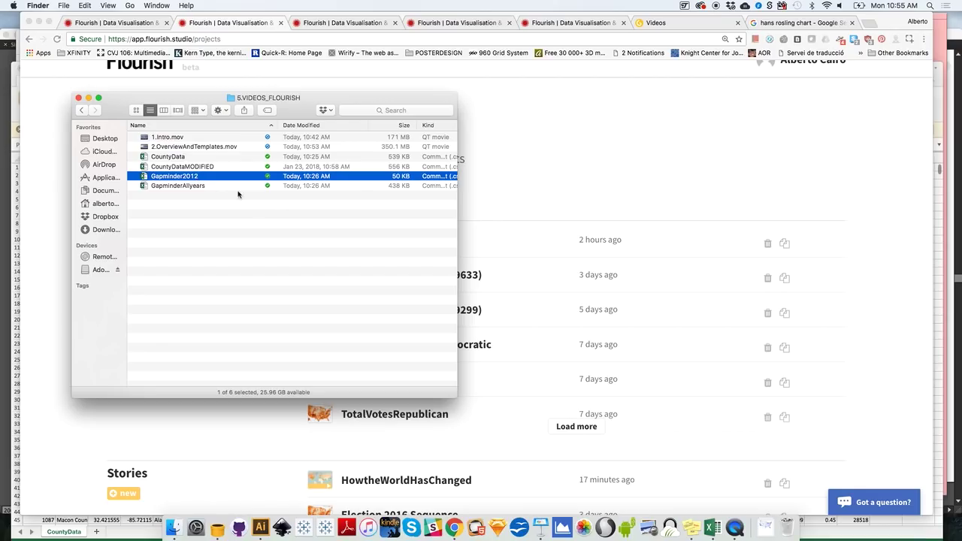
pyautogui.click(500, 192)
pyautogui.click(126, 256)
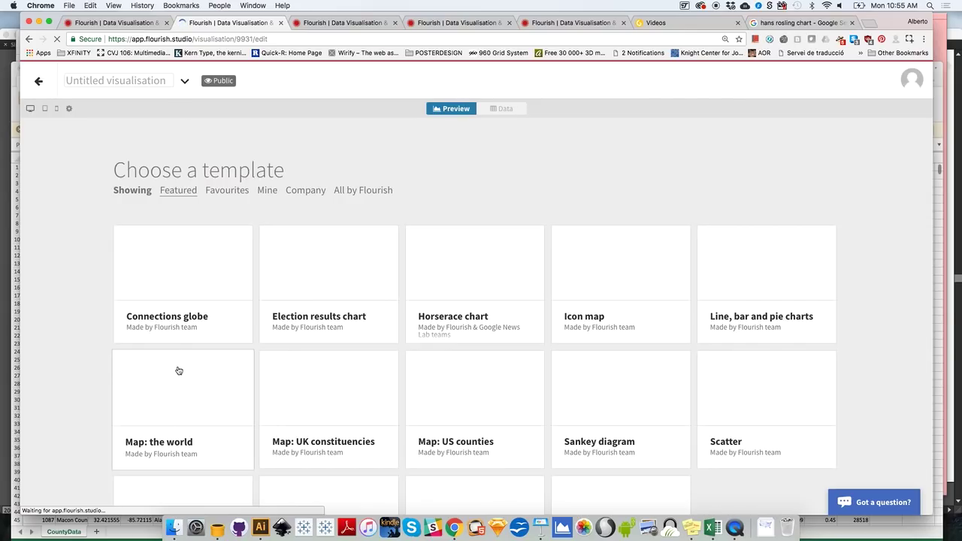
# Pick the 'Map: the world' card from the template gallery
pyautogui.scroll(-2, 65, 382)
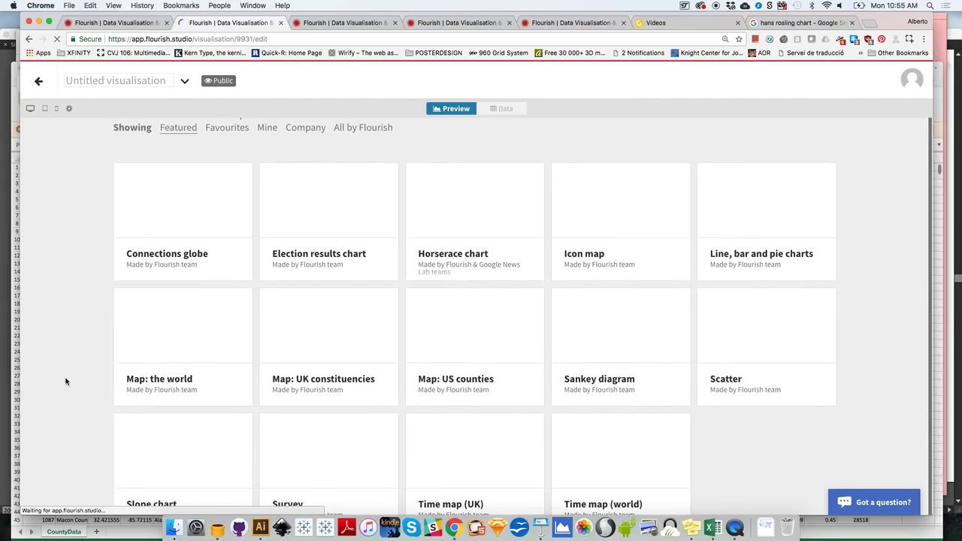
pyautogui.scroll(-2, 105, 355)
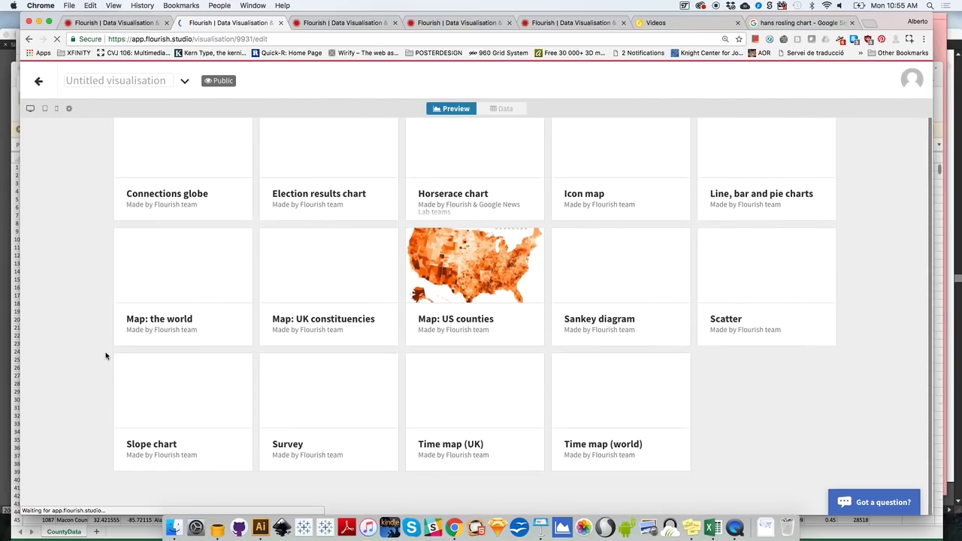
pyautogui.click(184, 271)
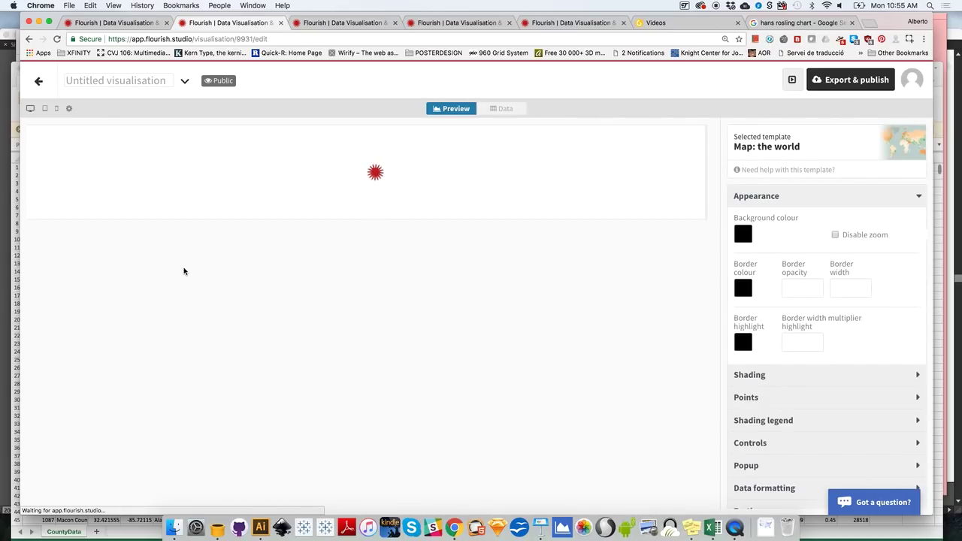
# Compare the ChildrenPerWoman and LifeExpectancy maps in HowtheWorldHasChanged, then return to the Untitled visualisation
pyautogui.click(374, 23)
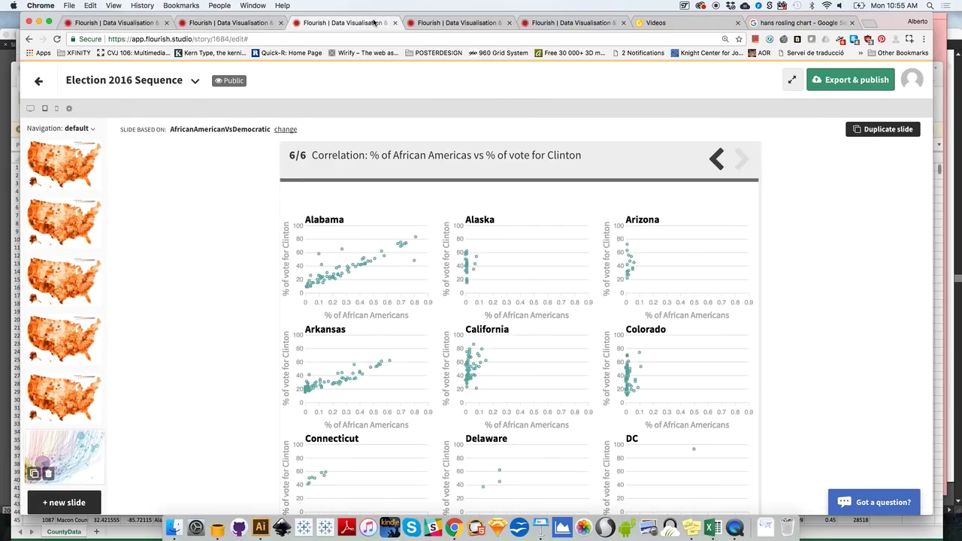
pyautogui.click(438, 24)
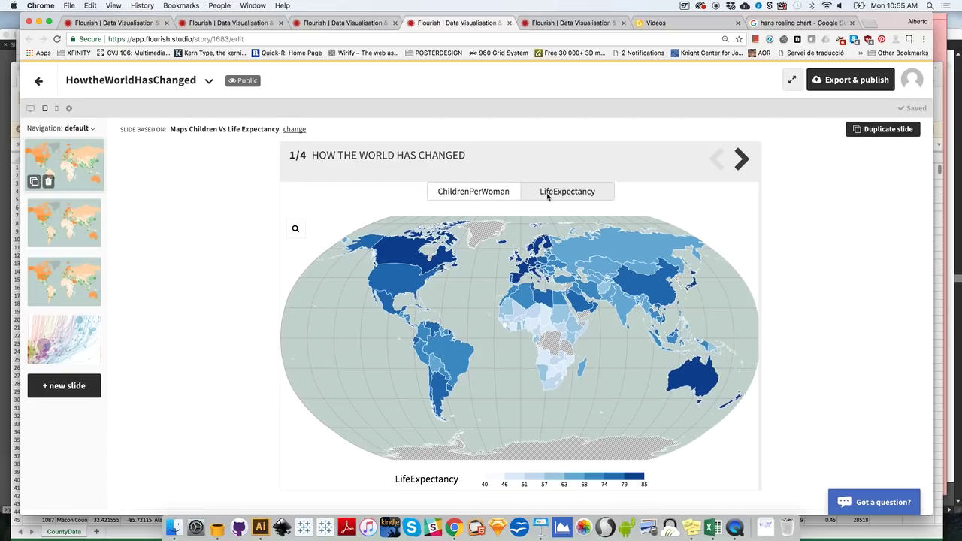
pyautogui.click(496, 191)
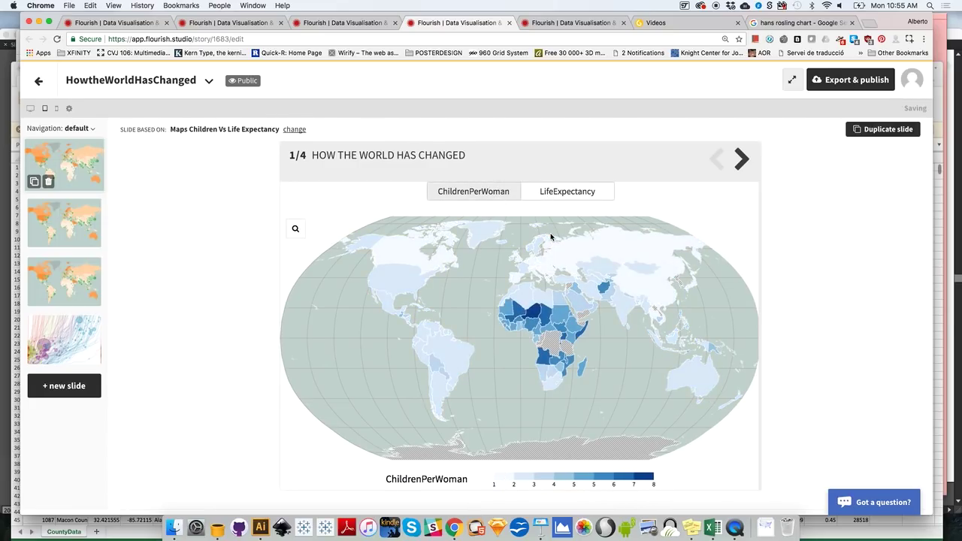
pyautogui.click(558, 192)
pyautogui.click(495, 192)
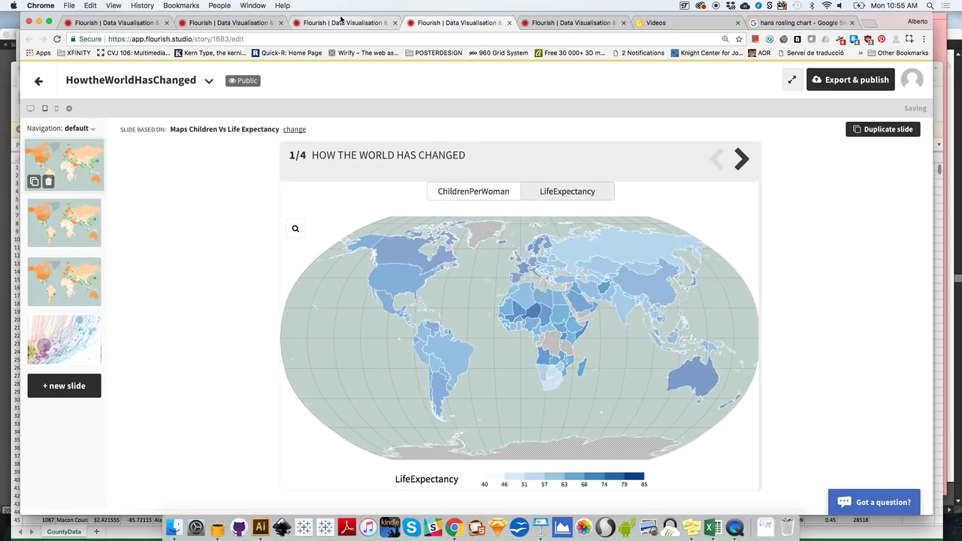
pyautogui.click(254, 24)
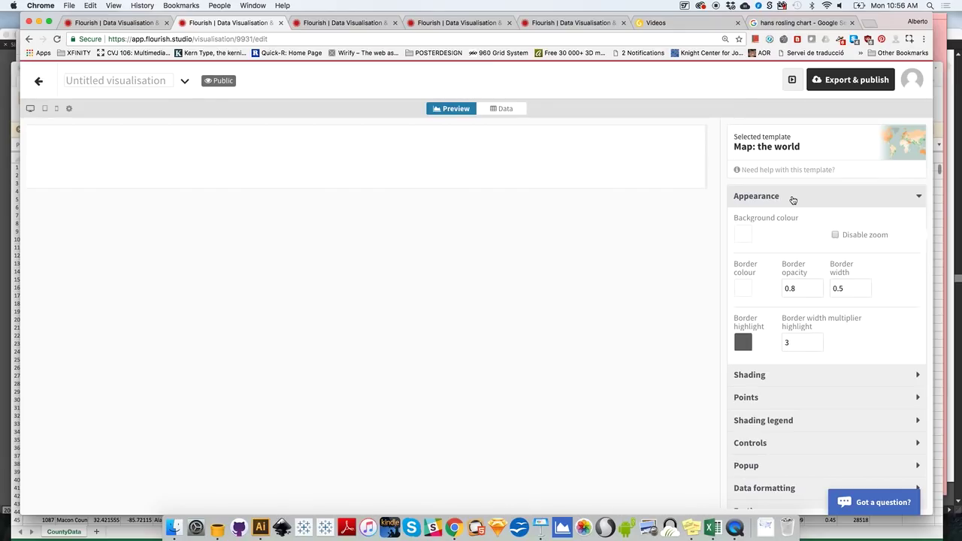
# Collapse the world map's Appearance settings section
pyautogui.click(793, 199)
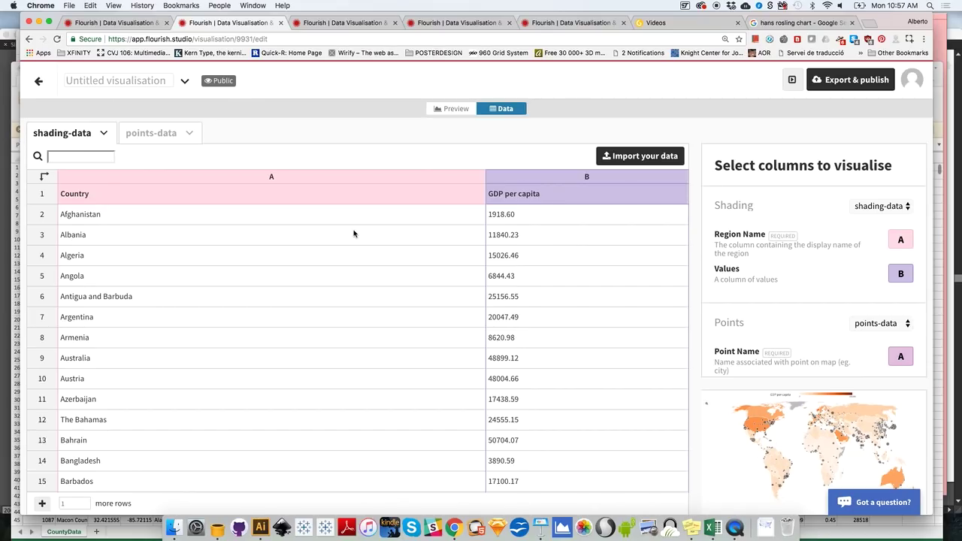
# Check the points-data city table and shading-data sheet, then return to the map preview
pyautogui.click(166, 135)
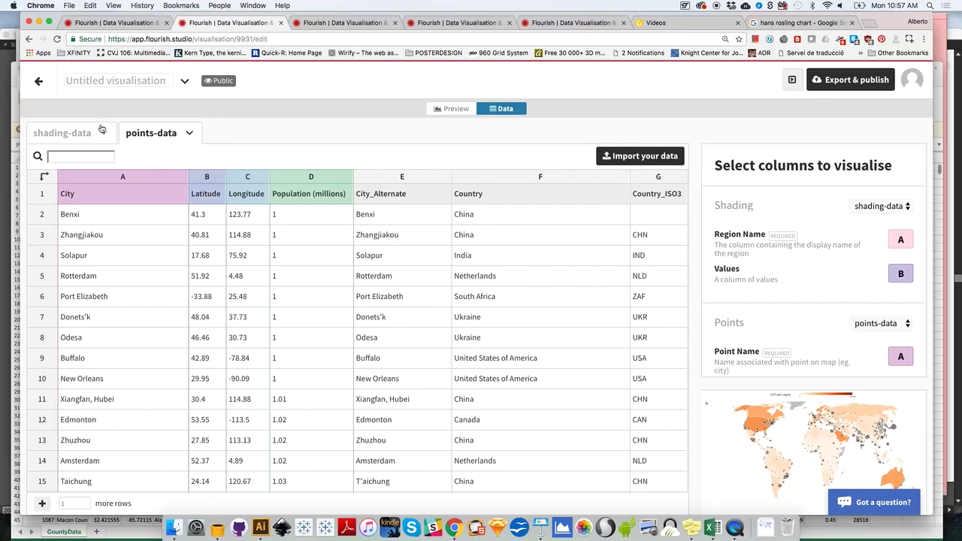
pyautogui.click(78, 133)
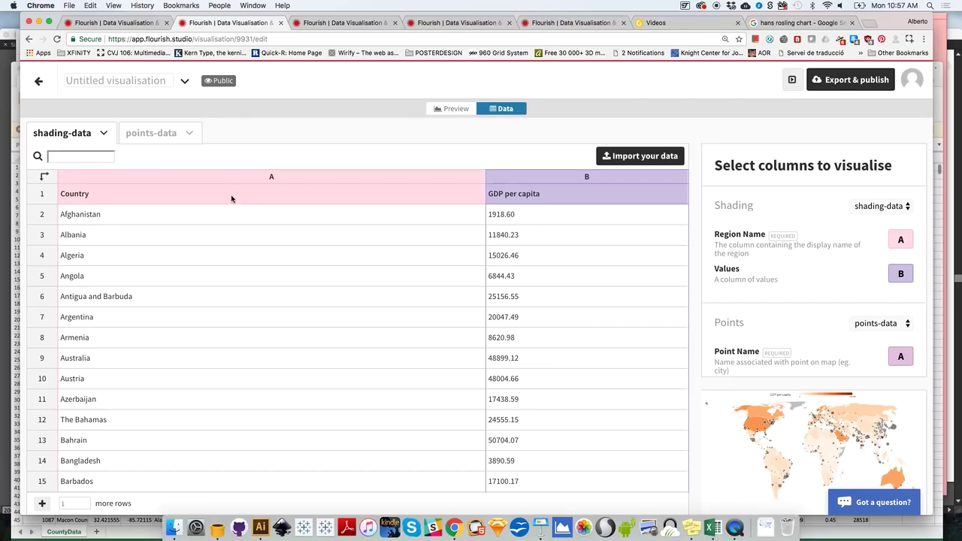
pyautogui.click(455, 111)
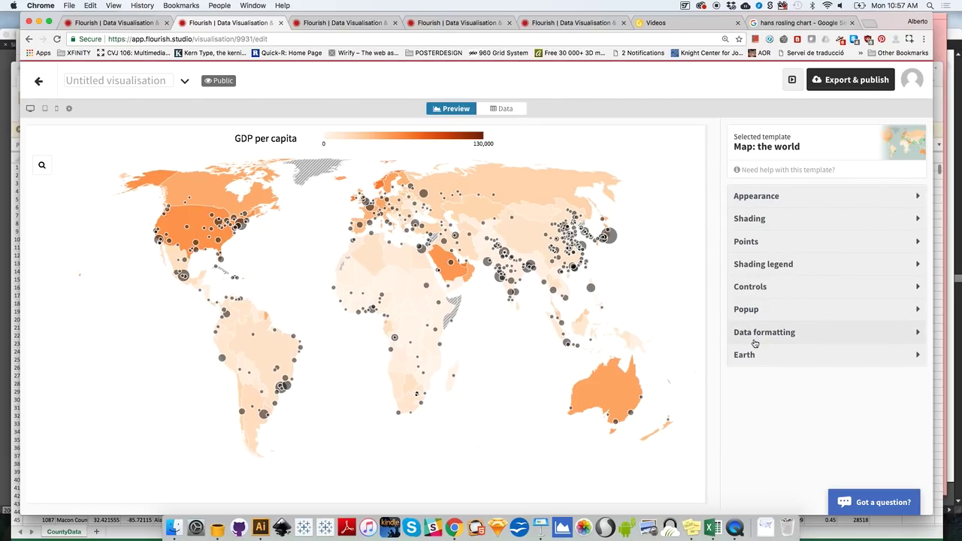
# Expand Appearance, search the map for 'Spa' to highlight Spain, then dismiss the highlight
pyautogui.click(762, 198)
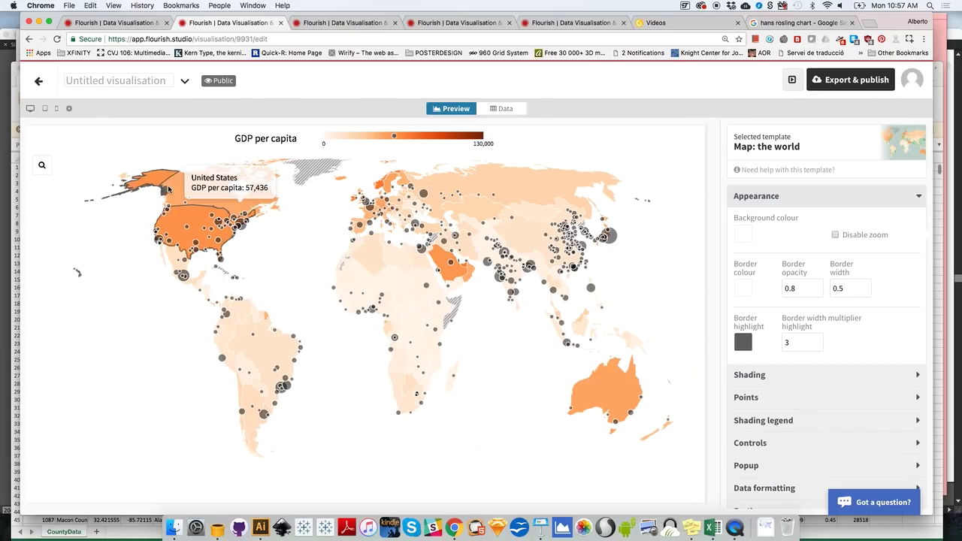
pyautogui.click(42, 164)
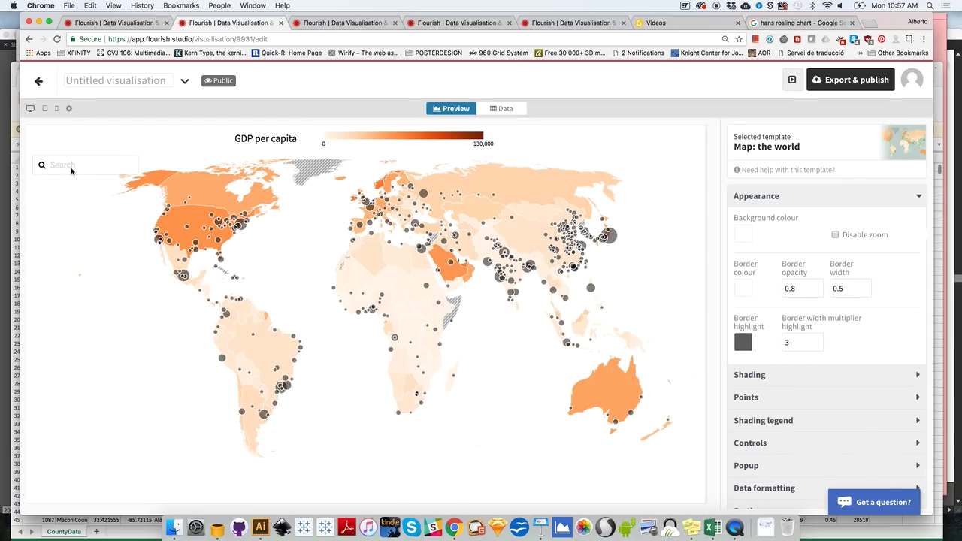
pyautogui.click(71, 170)
pyautogui.write('Spa')
pyautogui.click(57, 184)
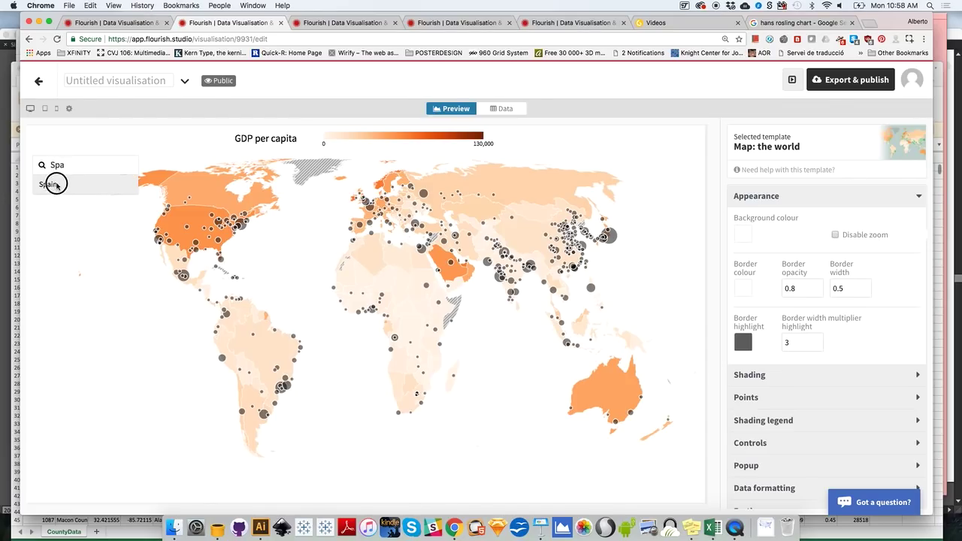
pyautogui.click(319, 245)
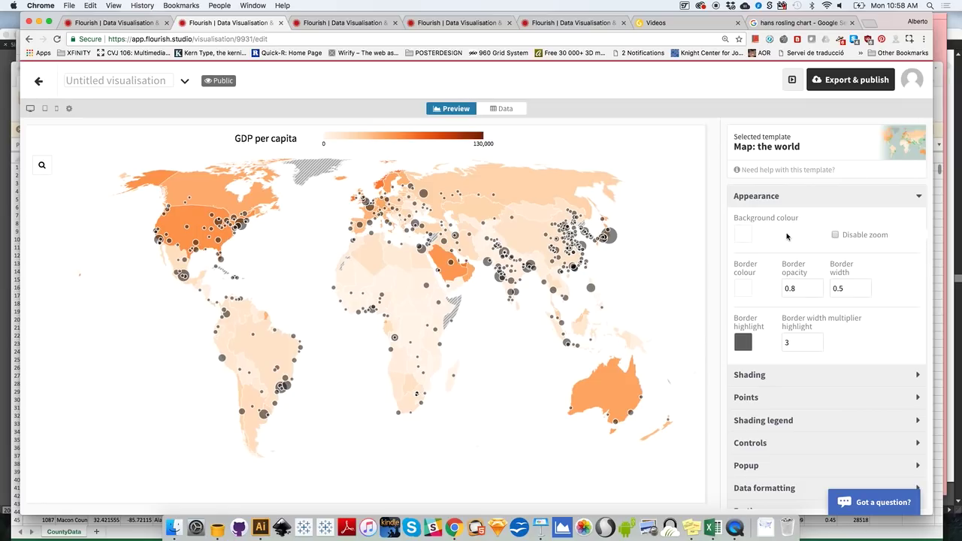
# Trial red country borders, restore them to white (FFFFFF), then move from Appearance to Shading settings
pyautogui.click(744, 288)
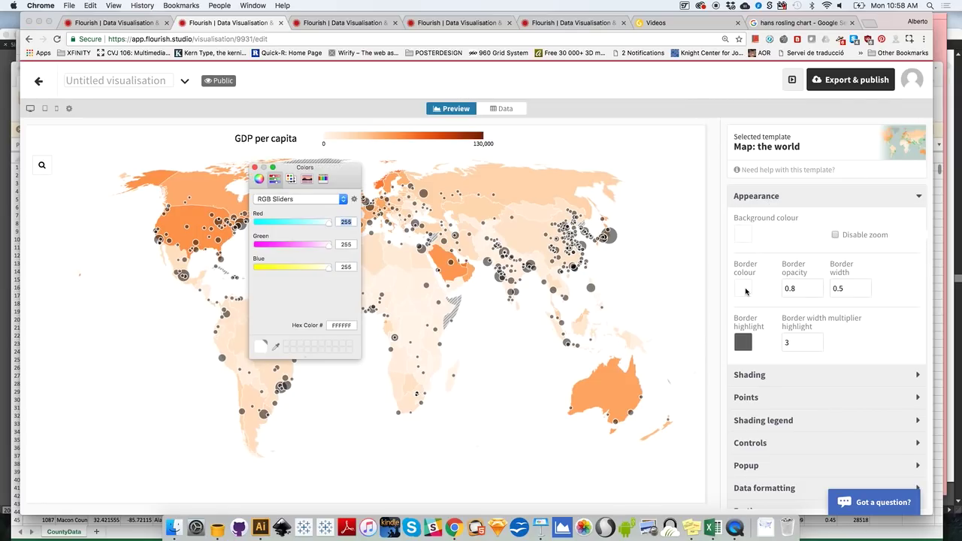
pyautogui.moveTo(302, 247); pyautogui.dragTo(226, 246)
pyautogui.moveTo(316, 267)
pyautogui.mouseDown()
pyautogui.moveTo(258, 267)
pyautogui.moveTo(330, 267)
pyautogui.mouseUp()
pyautogui.click(332, 245)
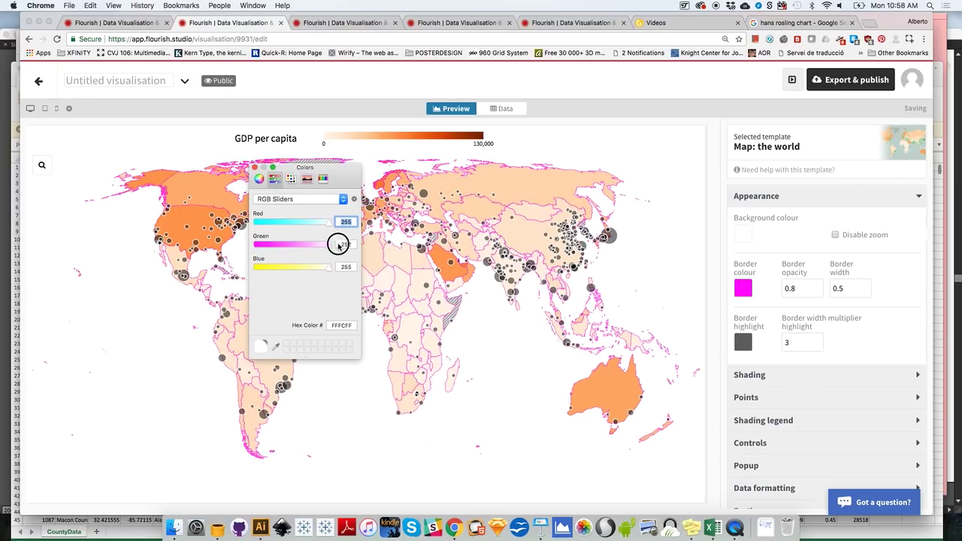
pyautogui.click(255, 167)
pyautogui.click(789, 197)
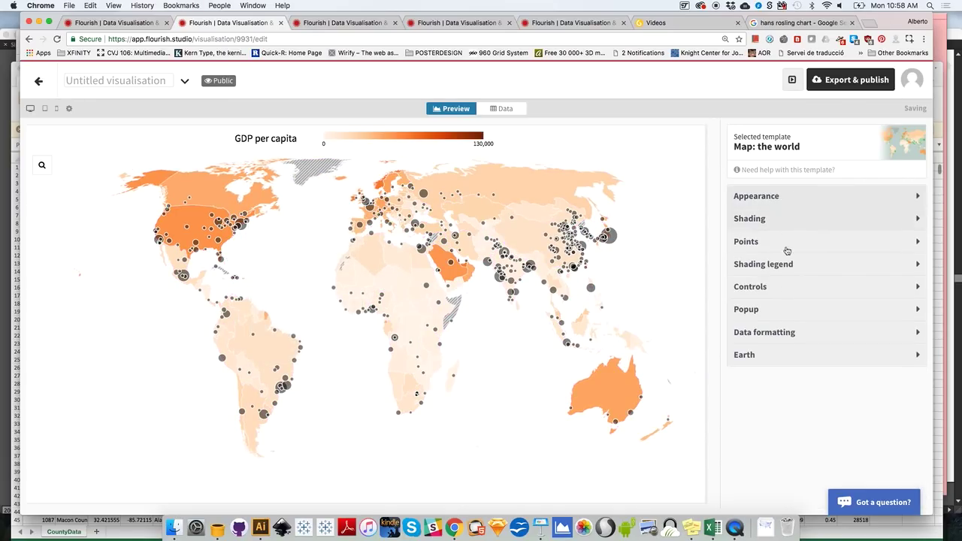
pyautogui.click(760, 219)
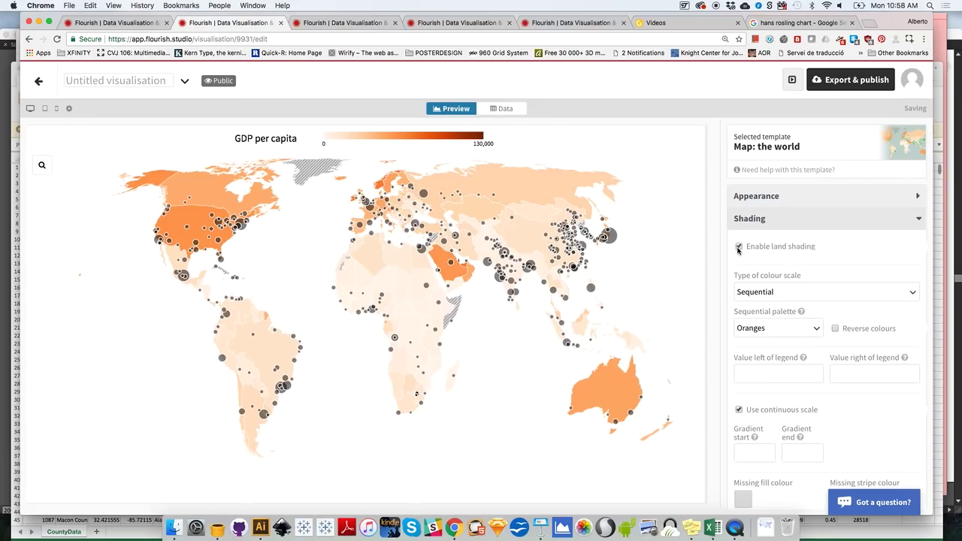
# Turn off the city points in the Points settings and collapse the setting groups
pyautogui.click(757, 218)
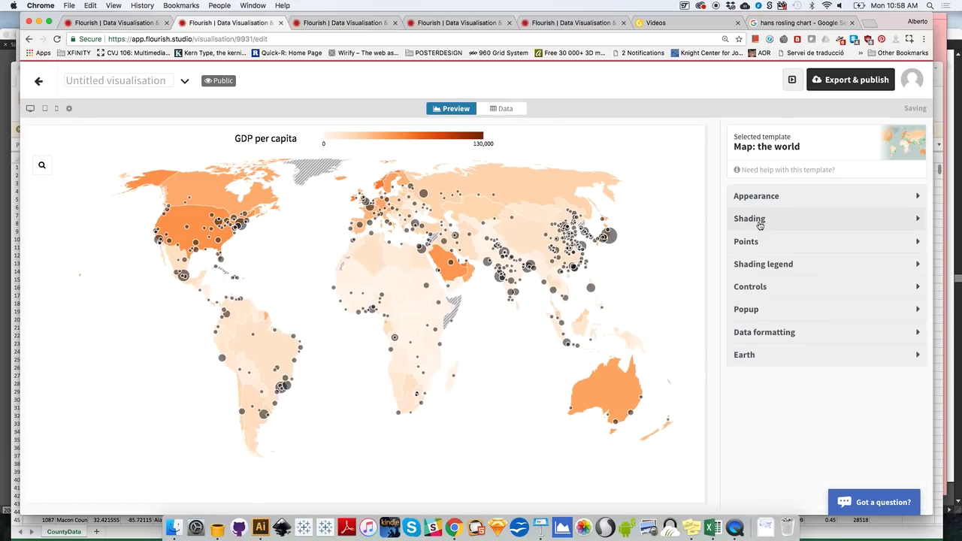
pyautogui.click(758, 243)
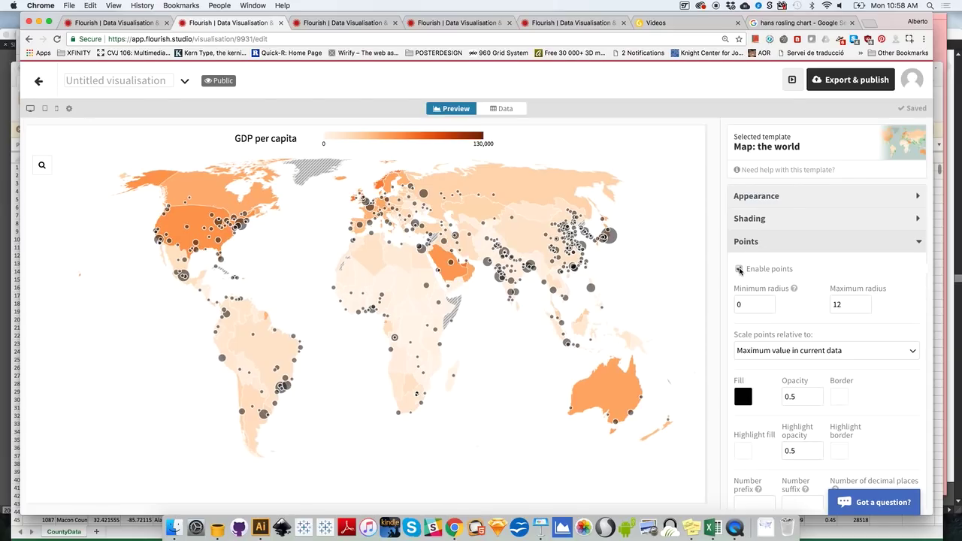
pyautogui.click(739, 270)
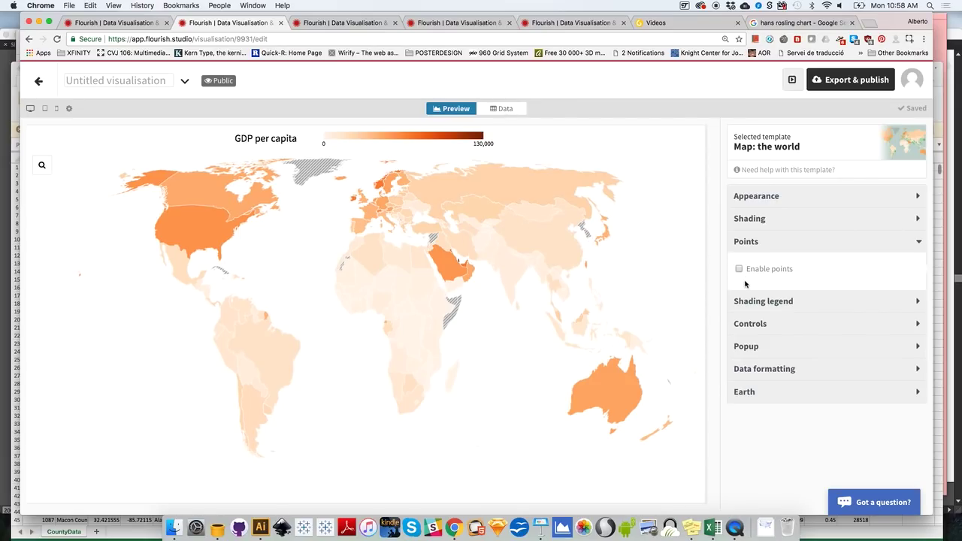
pyautogui.click(751, 246)
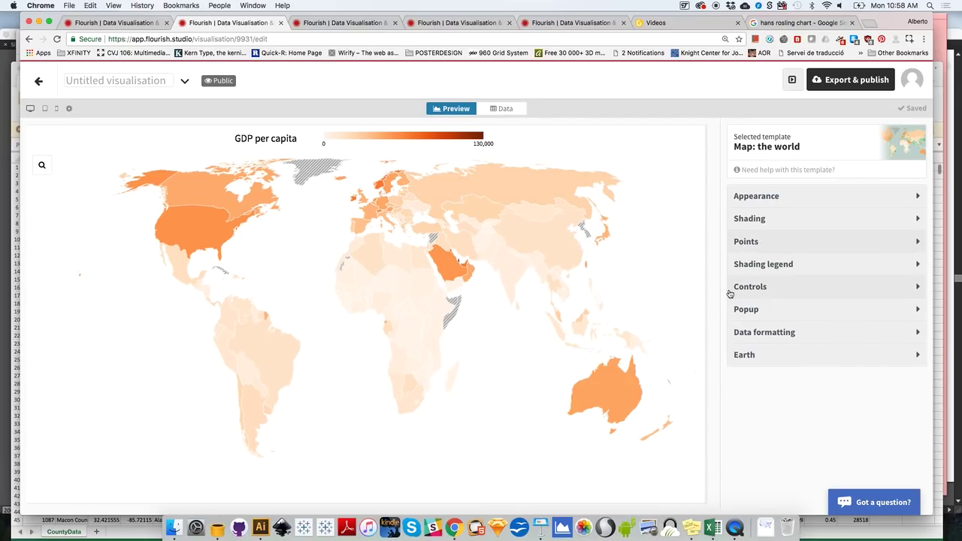
# In the Data view, choose Gapminder2012 as the file to import
pyautogui.click(509, 109)
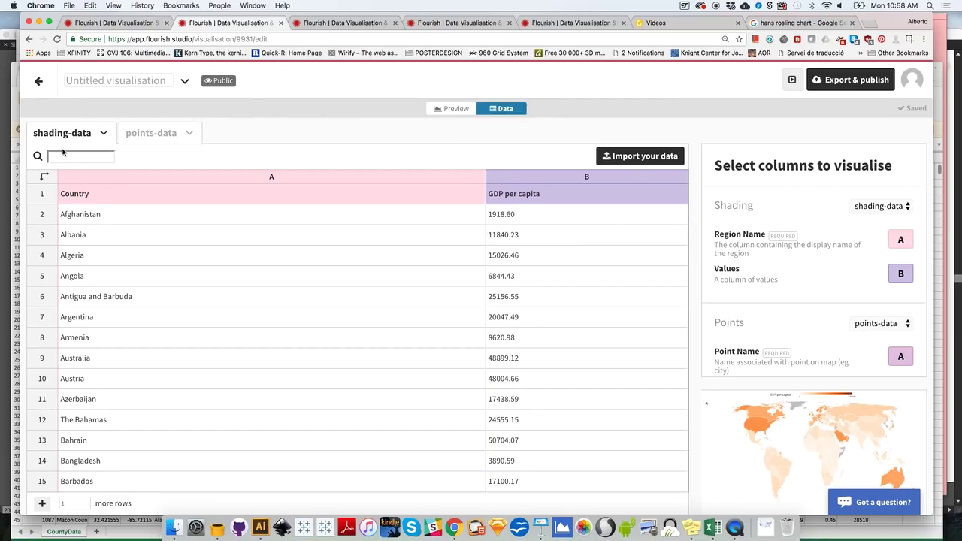
pyautogui.click(638, 156)
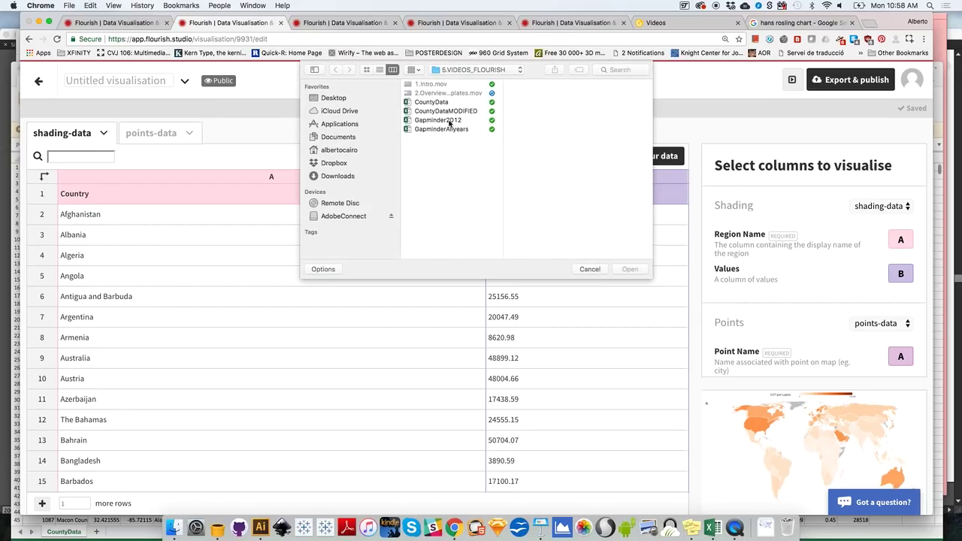
pyautogui.click(451, 120)
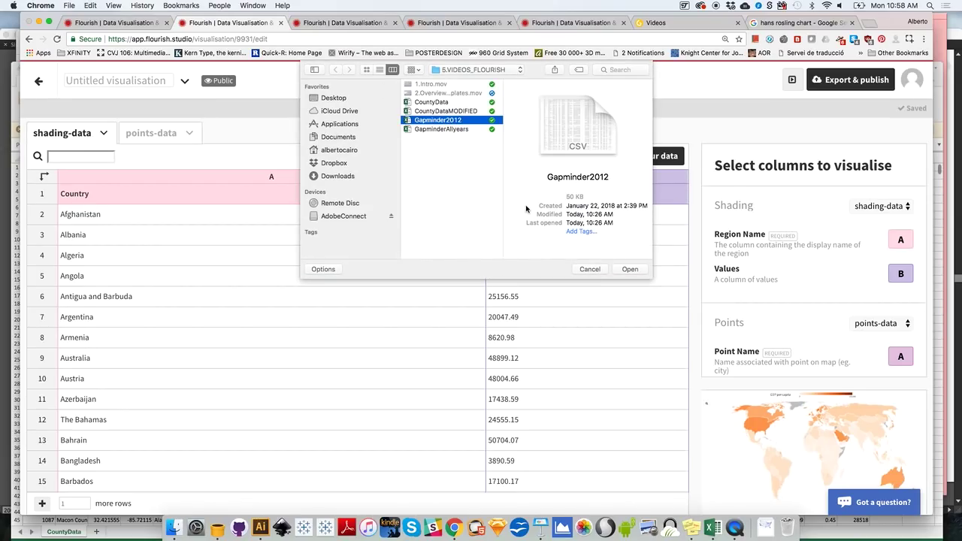
pyautogui.click(625, 270)
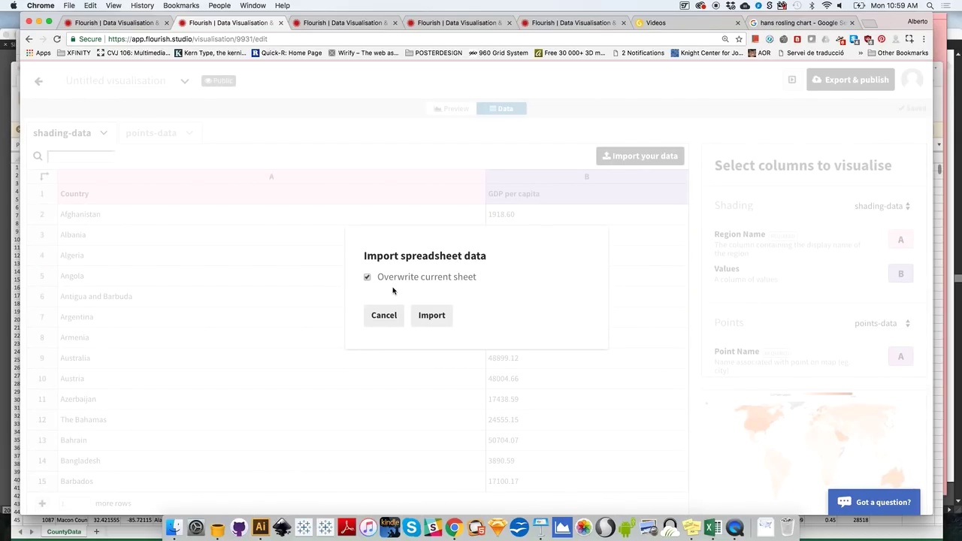
# Confirm overwriting the shading-data sheet with Gapminder2012 and finish the import
pyautogui.click(439, 320)
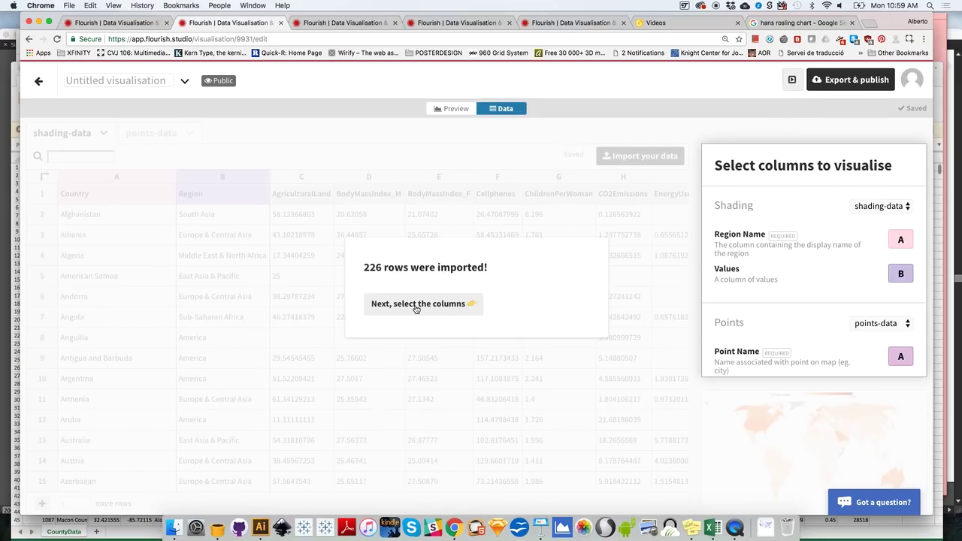
pyautogui.click(416, 306)
pyautogui.click(448, 305)
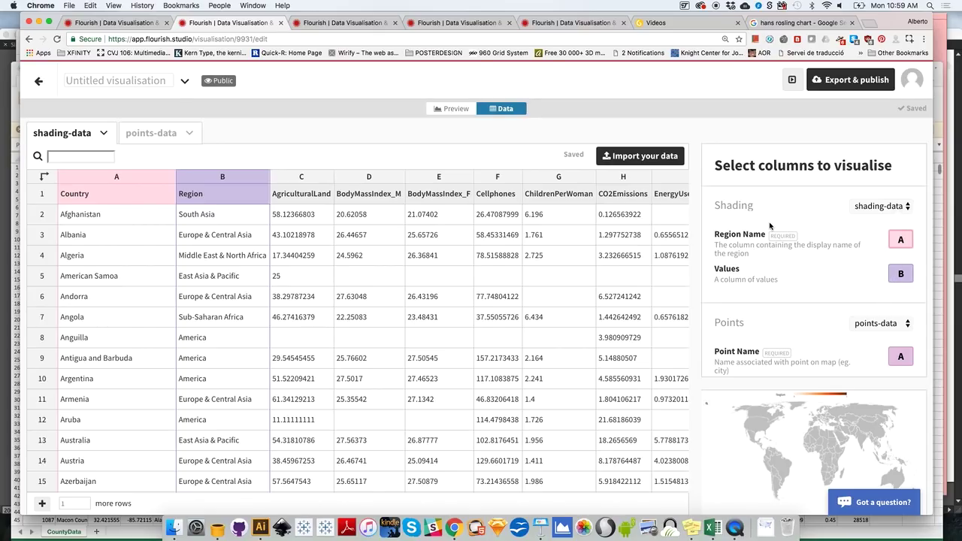
# Check the region names column, switch the map Values column from B to G (ChildrenPerWoman), then preview
pyautogui.moveTo(712, 234); pyautogui.dragTo(763, 236)
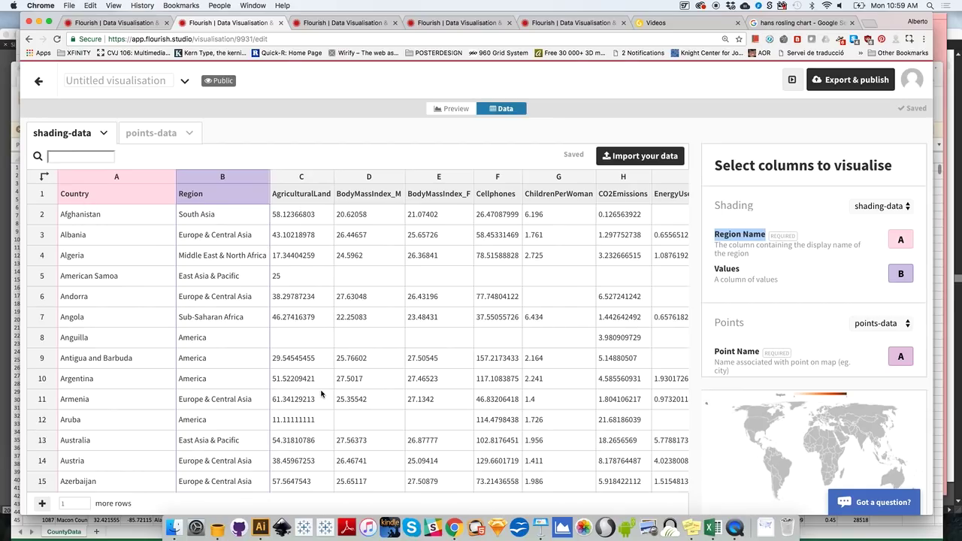
pyautogui.click(903, 239)
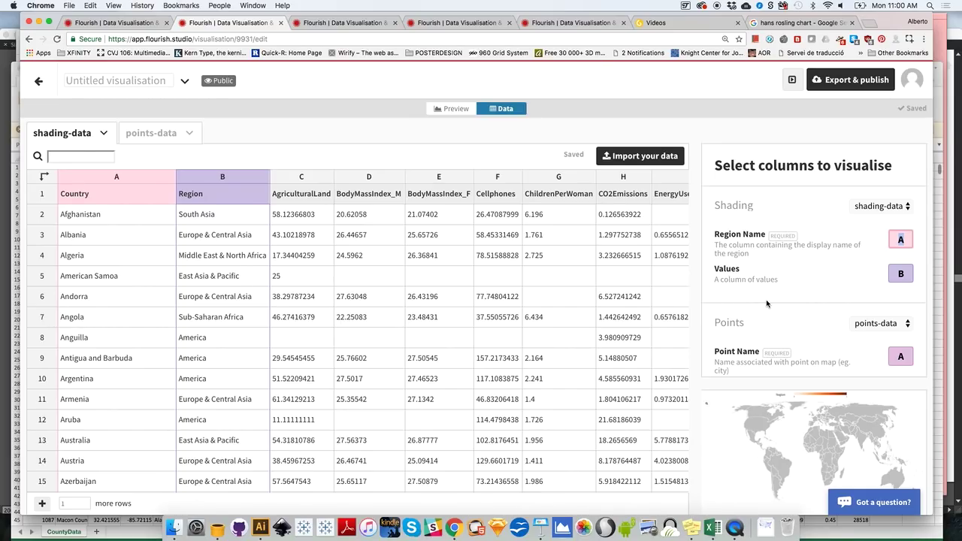
pyautogui.click(548, 180)
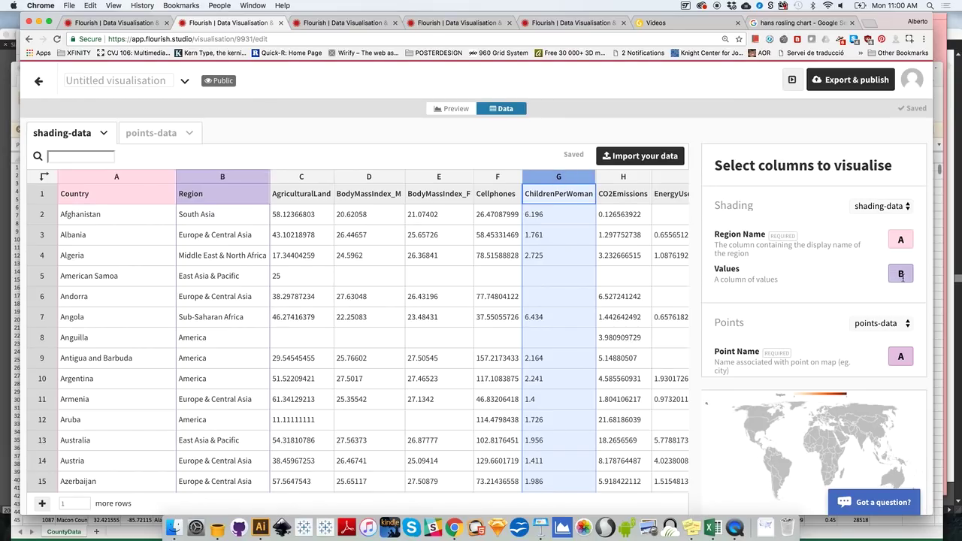
pyautogui.doubleClick(727, 269)
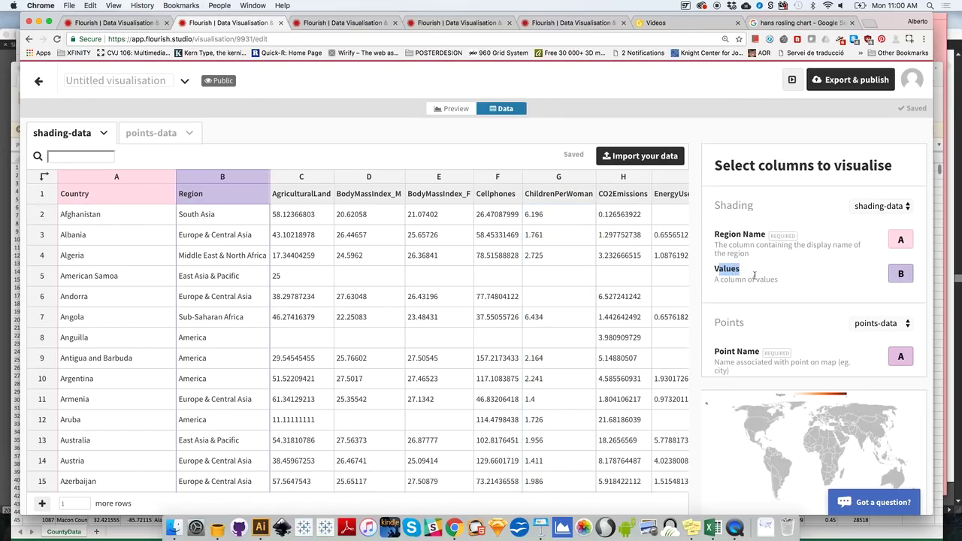
pyautogui.click(906, 272)
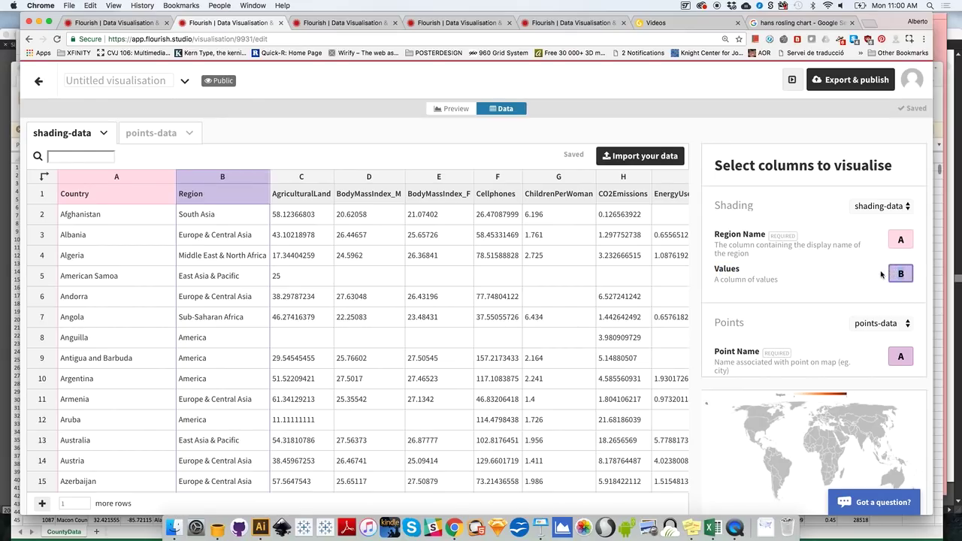
pyautogui.press('BackSpace')
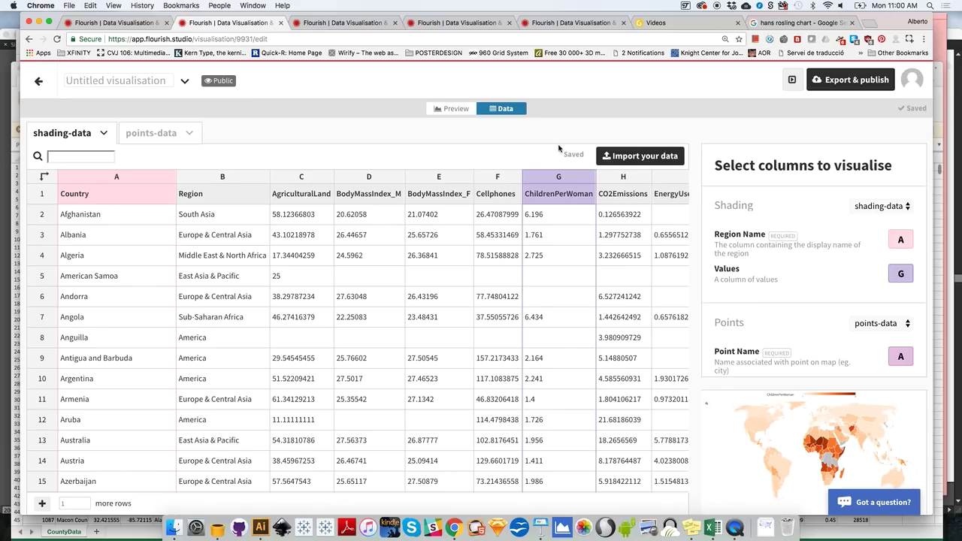
pyautogui.click(458, 109)
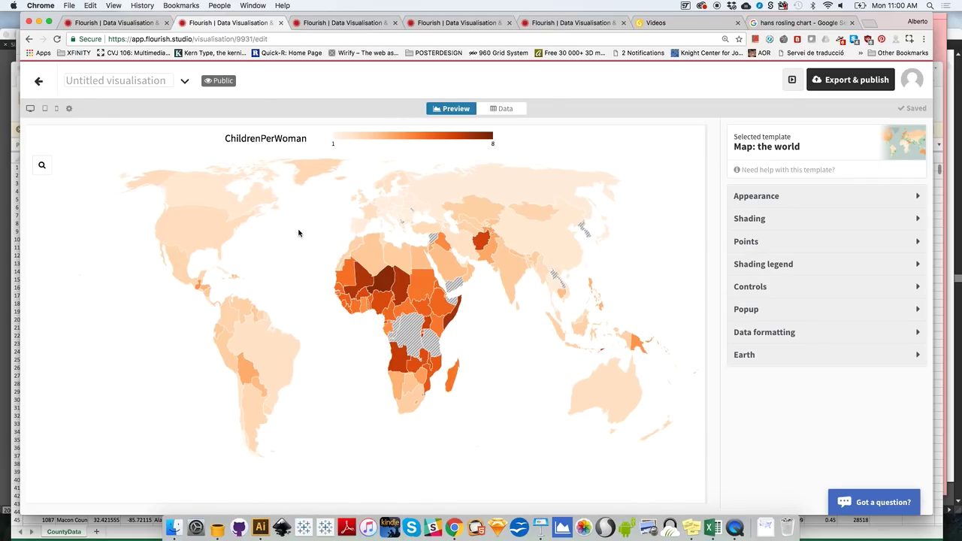
# Compare the map preview at tablet, mobile and full widths
pyautogui.click(45, 109)
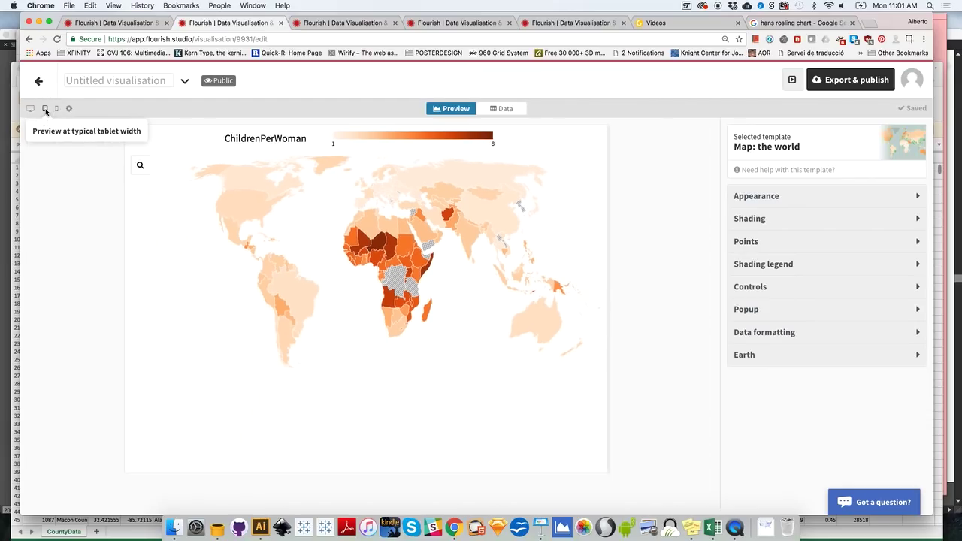
pyautogui.click(56, 110)
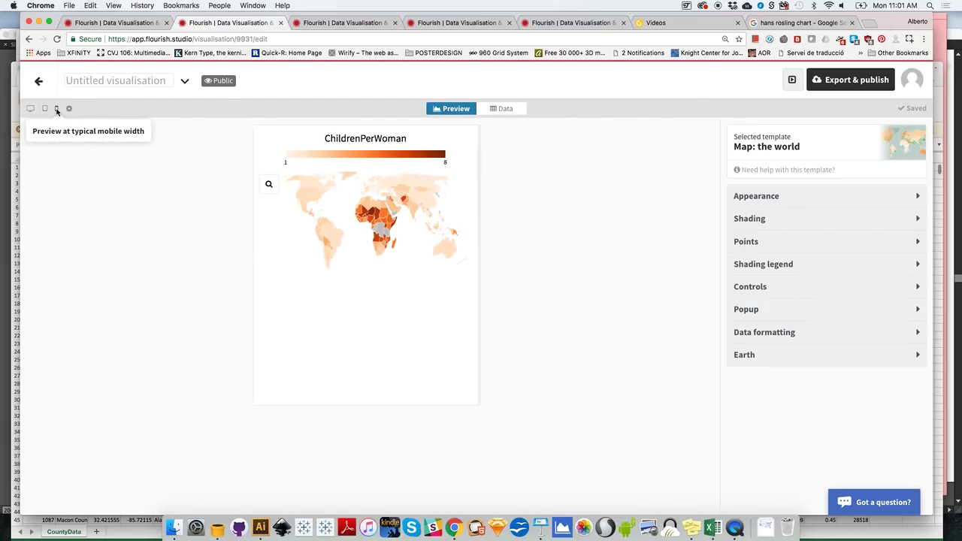
pyautogui.click(68, 109)
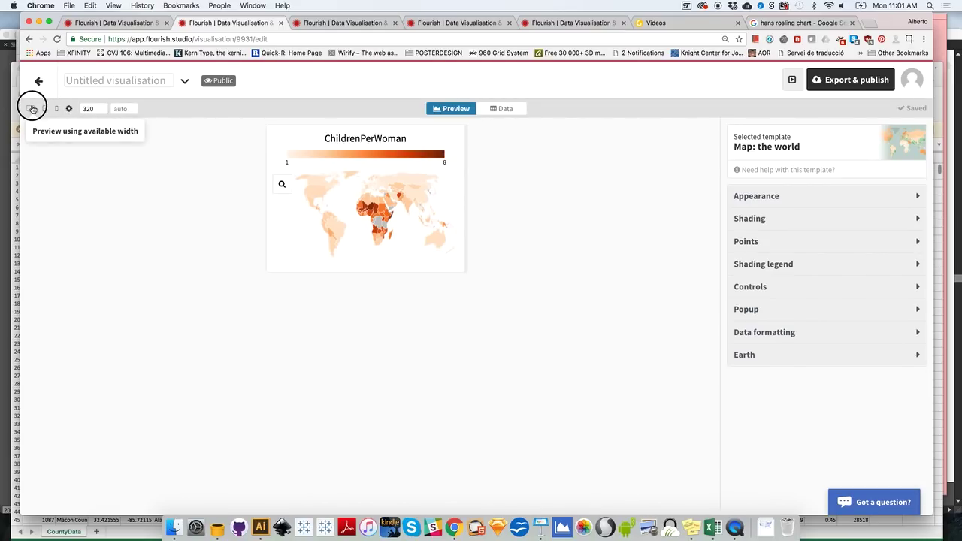
pyautogui.click(30, 108)
pyautogui.click(45, 109)
pyautogui.click(57, 109)
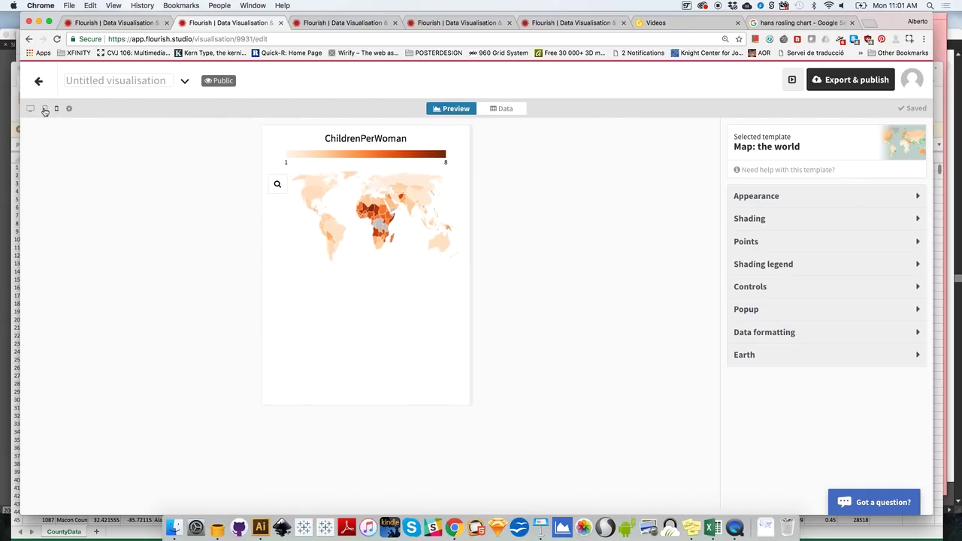
pyautogui.click(30, 108)
# Set a custom preview width of 900 pixels
pyautogui.click(69, 108)
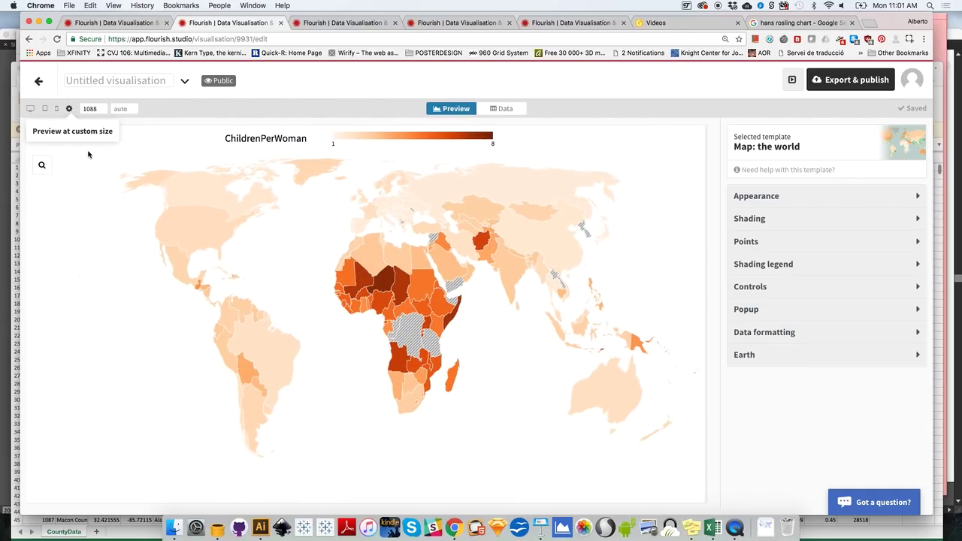
pyautogui.doubleClick(90, 109)
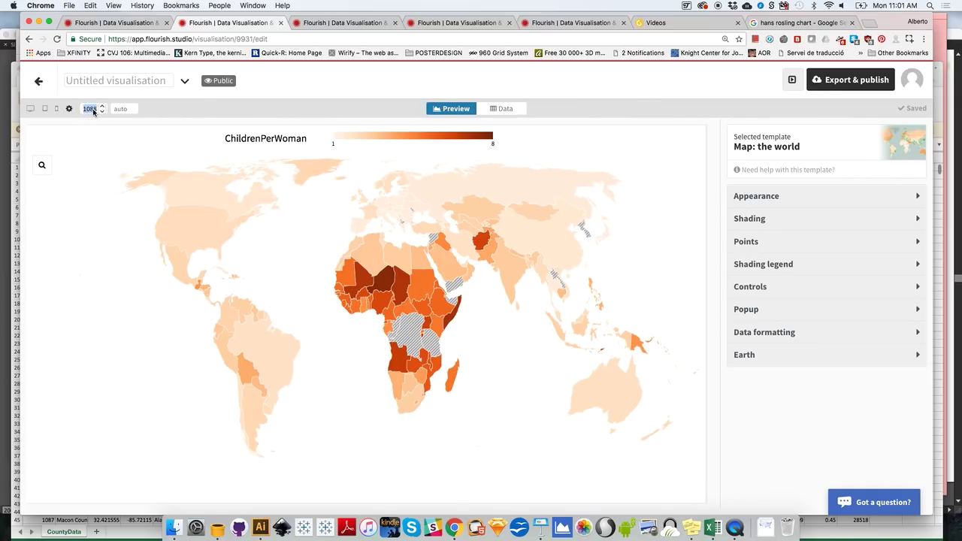
pyautogui.write('900')
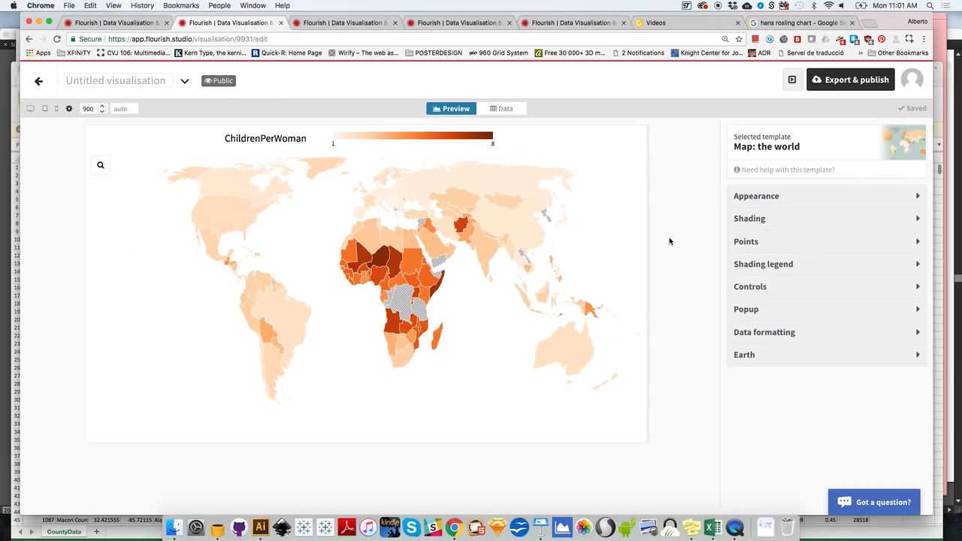
# In Shading legend, toggle the legend off and on and keep the title type at Auto
pyautogui.click(751, 270)
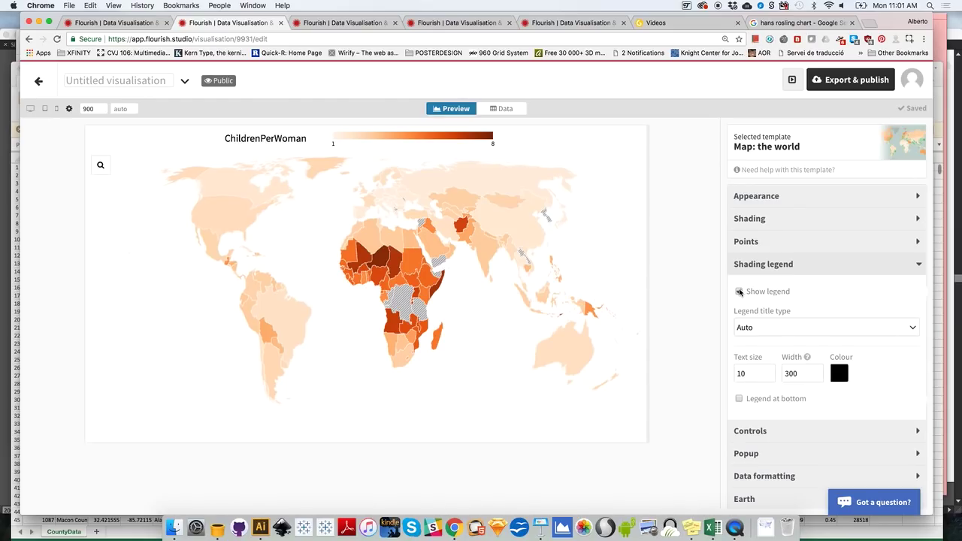
pyautogui.click(739, 293)
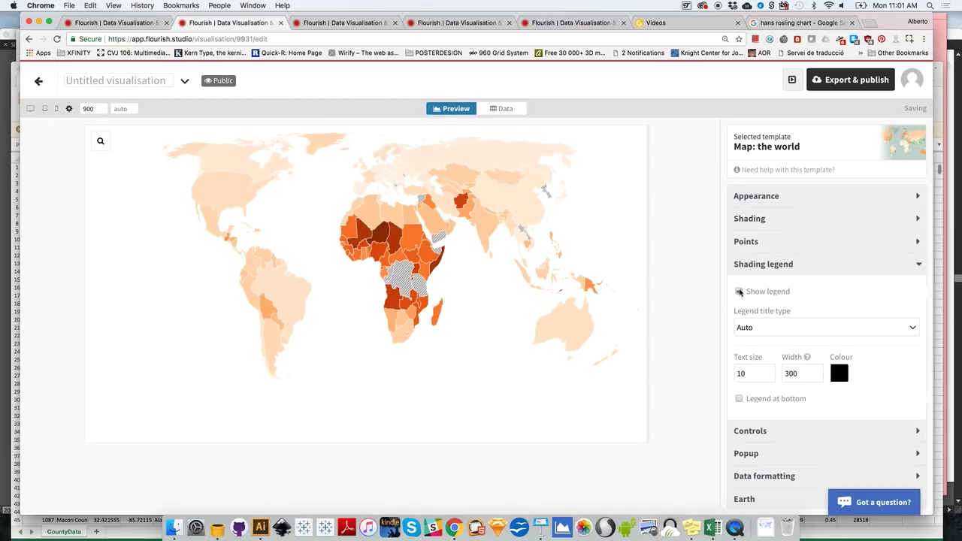
pyautogui.click(740, 293)
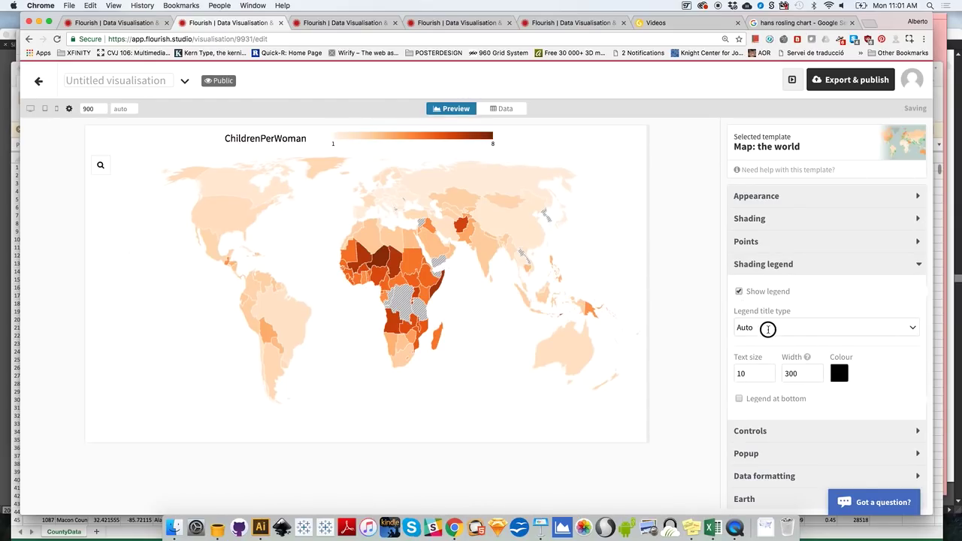
pyautogui.click(767, 329)
pyautogui.click(808, 315)
pyautogui.click(786, 329)
pyautogui.click(793, 320)
# Set the legend text size to 12
pyautogui.doubleClick(744, 373)
pyautogui.write('1')
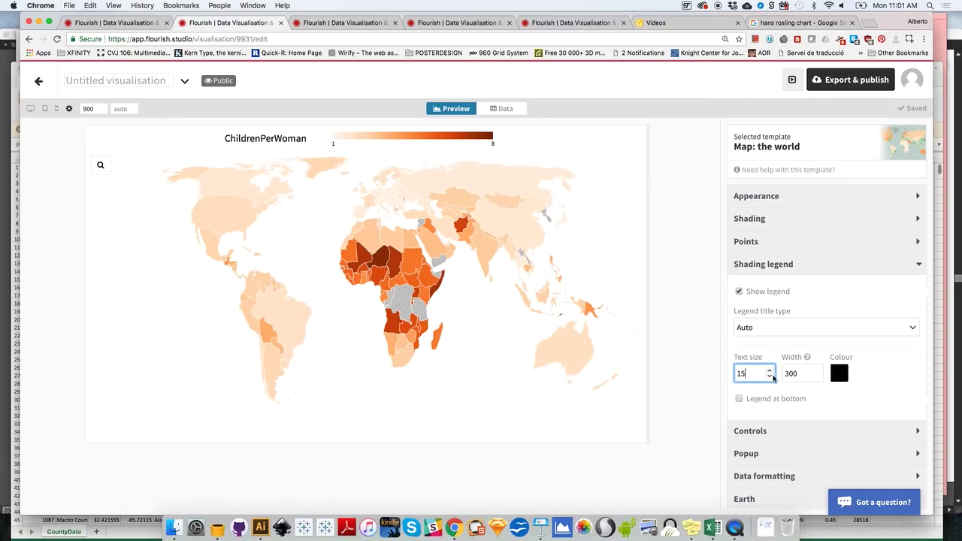
pyautogui.click(798, 376)
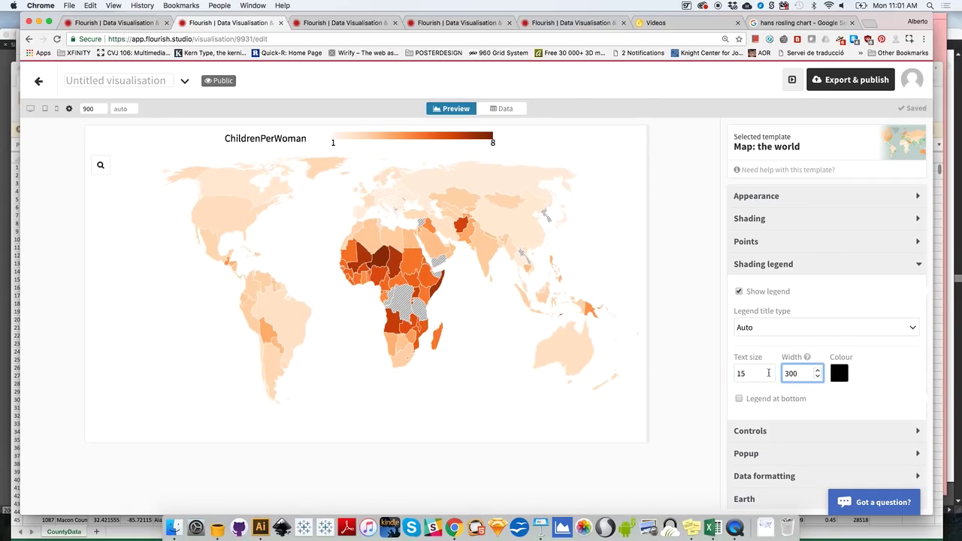
pyautogui.doubleClick(741, 374)
pyautogui.write('12')
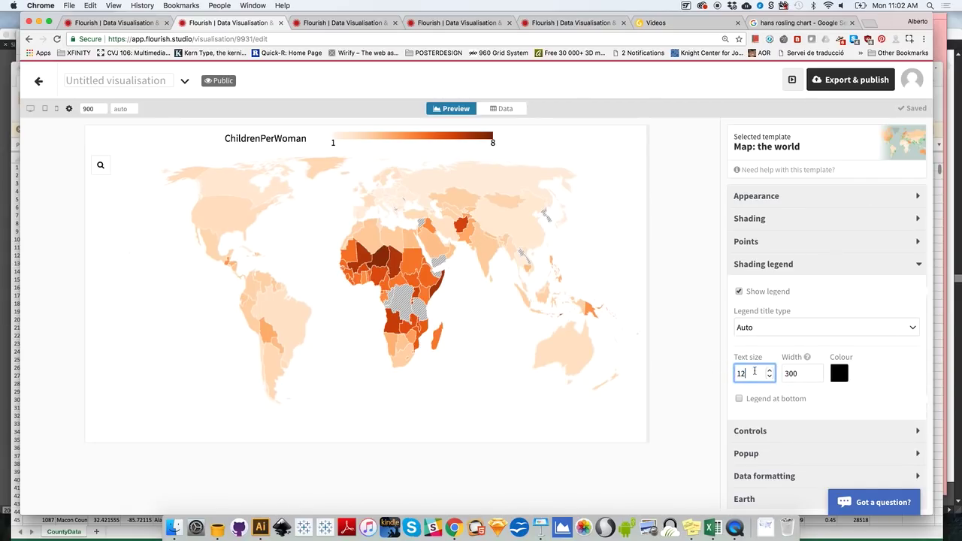
# Toggle Legend at bottom on and off, leaving the legend above the map
pyautogui.click(740, 399)
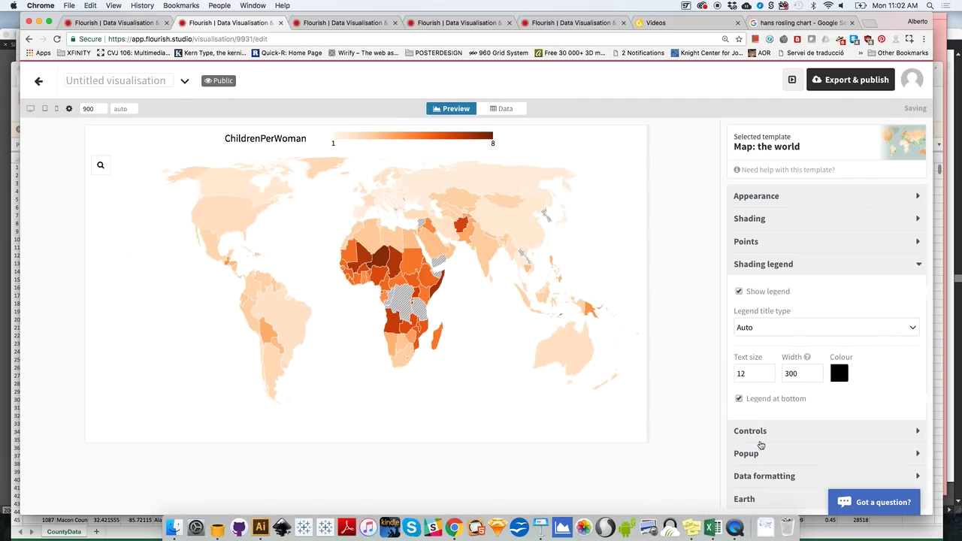
pyautogui.click(740, 400)
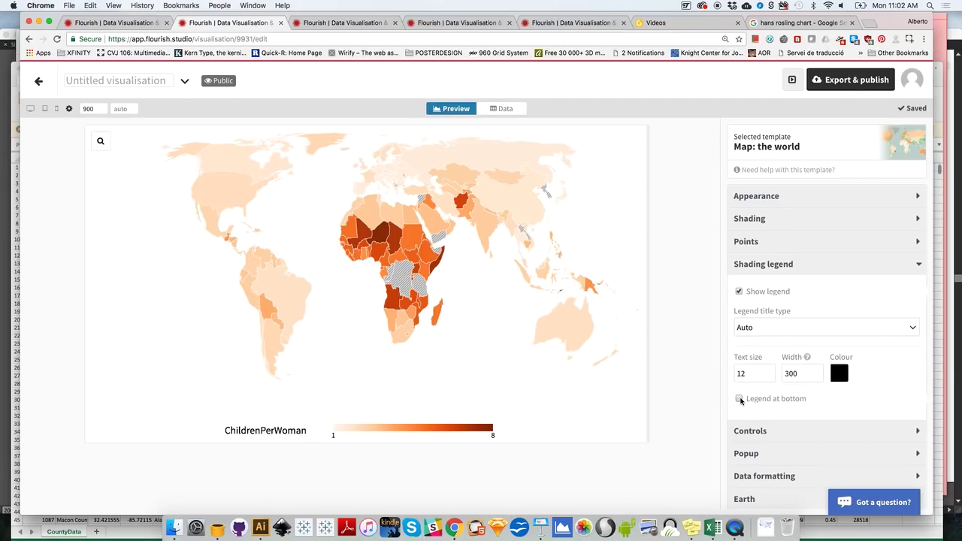
pyautogui.click(740, 399)
pyautogui.click(740, 400)
# Collapse Shading legend, expand Shading, and switch the colour scale type to Diverging
pyautogui.click(788, 265)
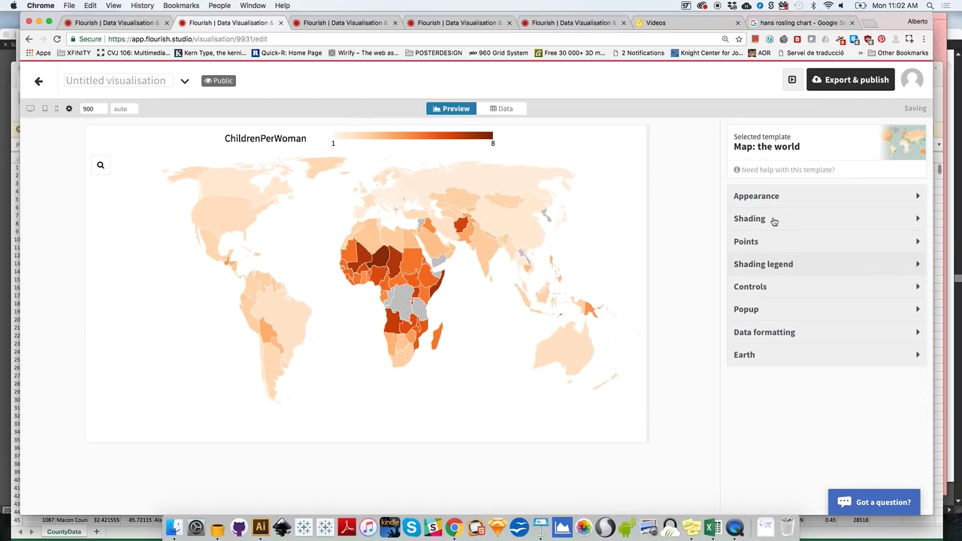
pyautogui.click(770, 222)
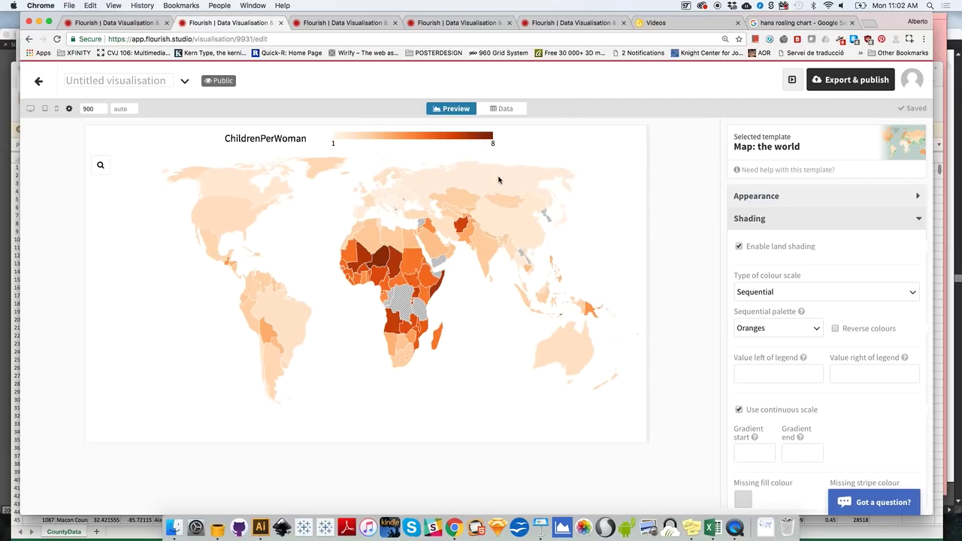
pyautogui.click(787, 292)
pyautogui.click(748, 334)
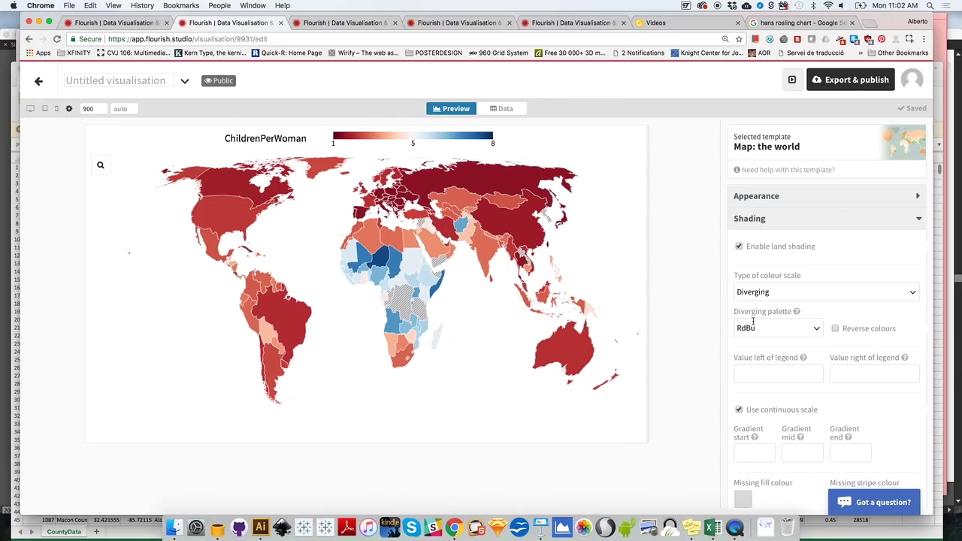
# Try the RdYlGn and PRGn diverging palettes and toggle Reverse colours on and off
pyautogui.click(779, 324)
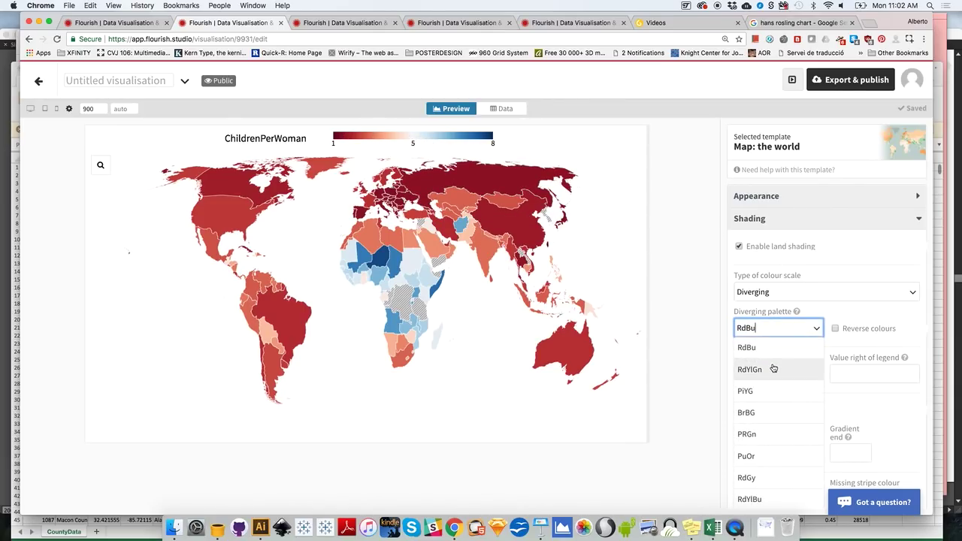
pyautogui.click(774, 366)
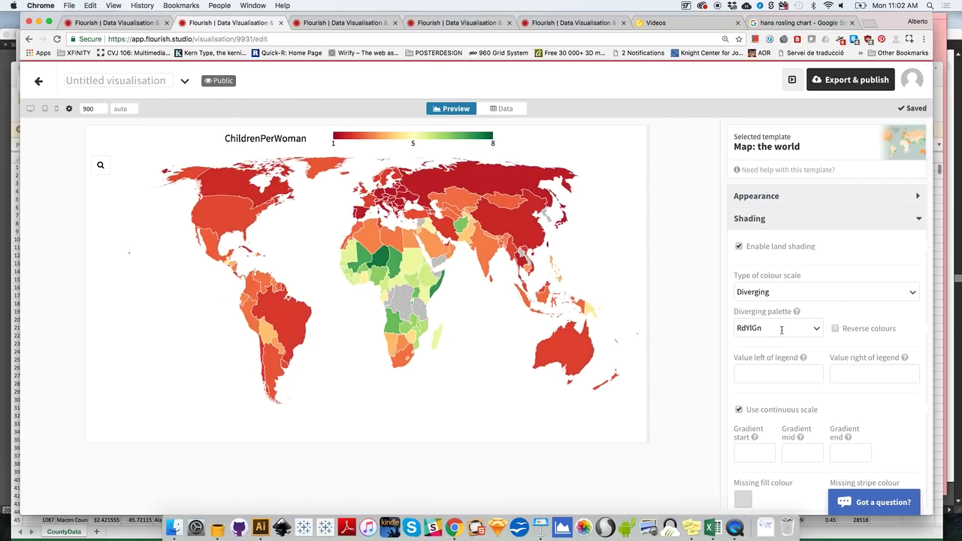
pyautogui.click(782, 329)
pyautogui.click(766, 368)
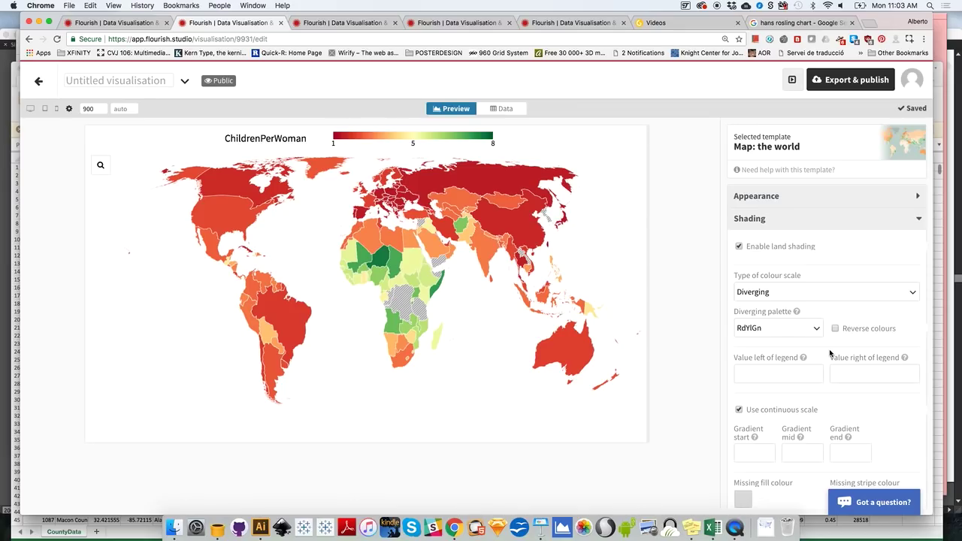
pyautogui.click(808, 325)
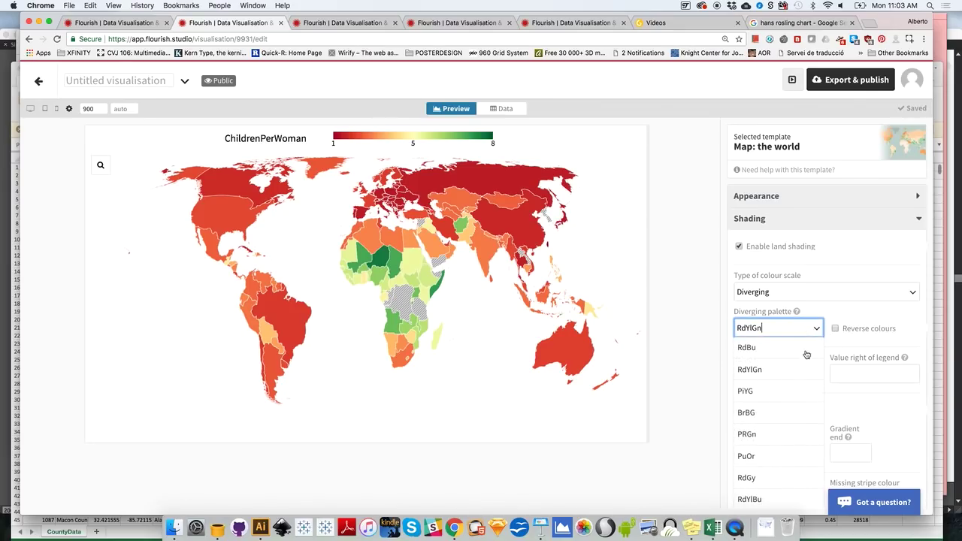
pyautogui.click(785, 431)
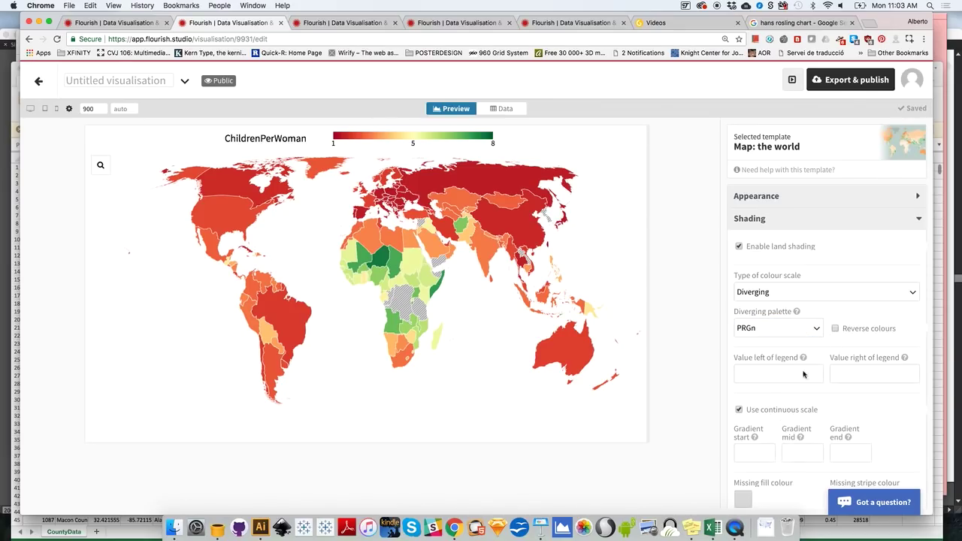
pyautogui.click(836, 329)
pyautogui.click(836, 329)
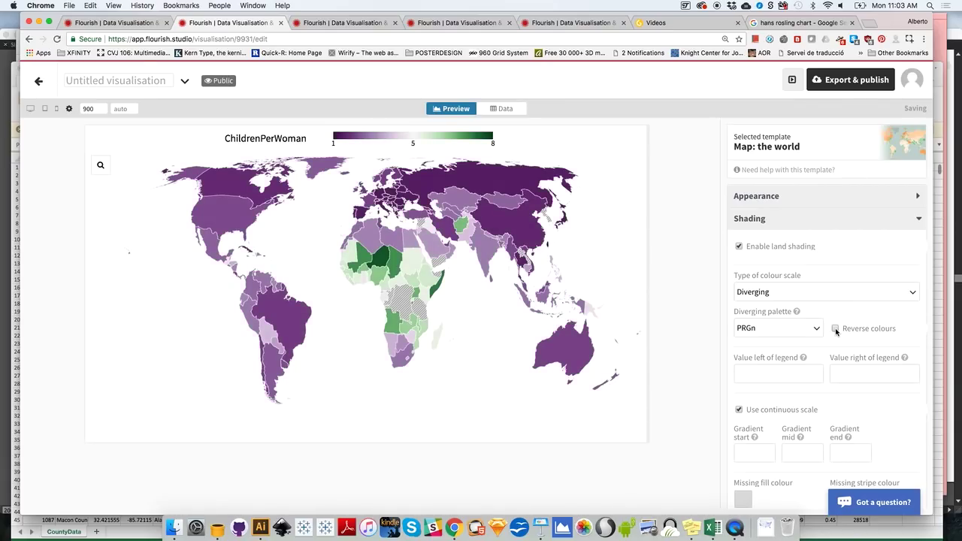
# Set the colour scale type back to Sequential
pyautogui.click(803, 292)
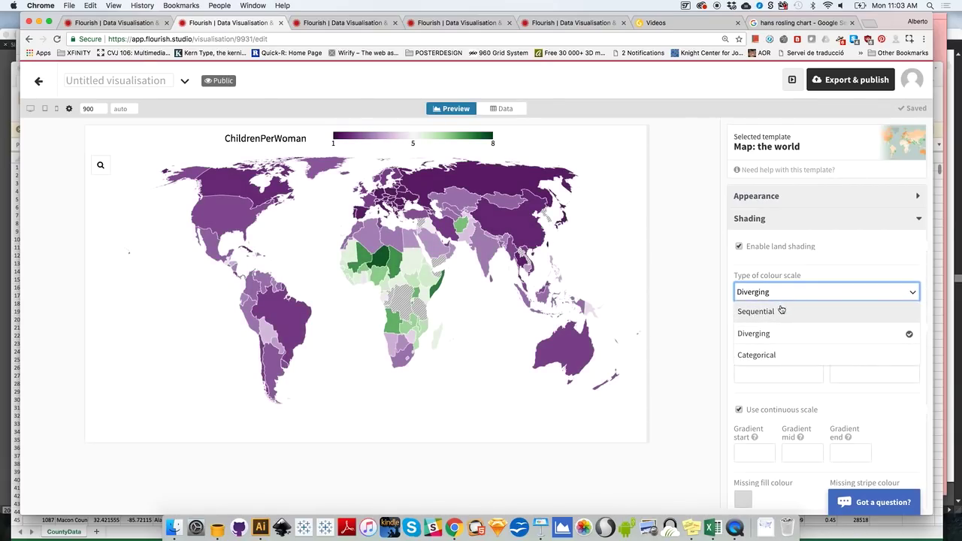
pyautogui.click(780, 311)
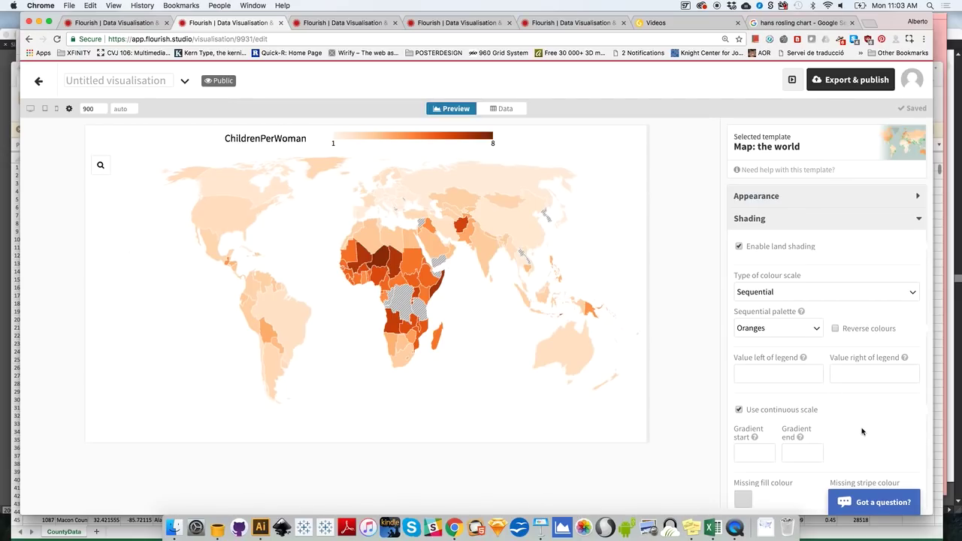
pyautogui.scroll(-2, 862, 432)
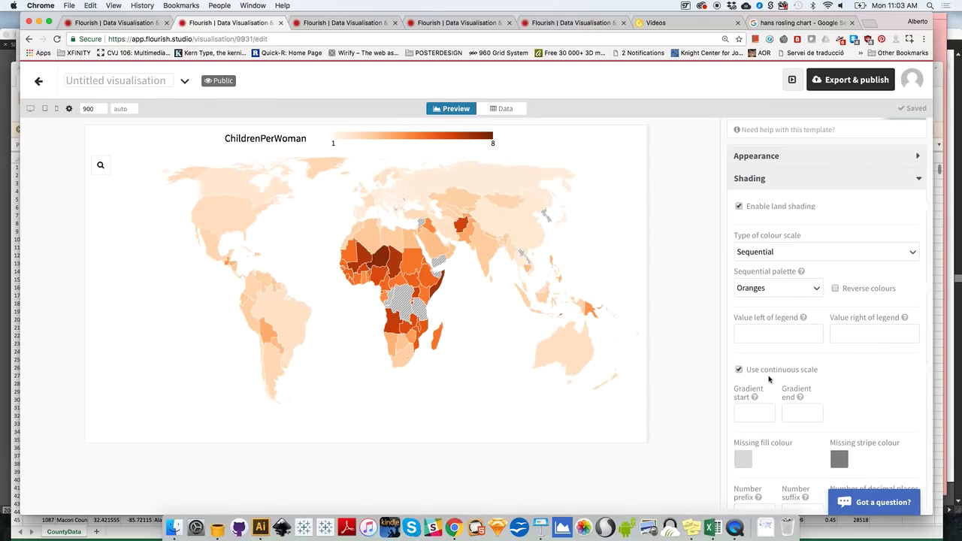
pyautogui.click(739, 370)
pyautogui.scroll(-3, 877, 400)
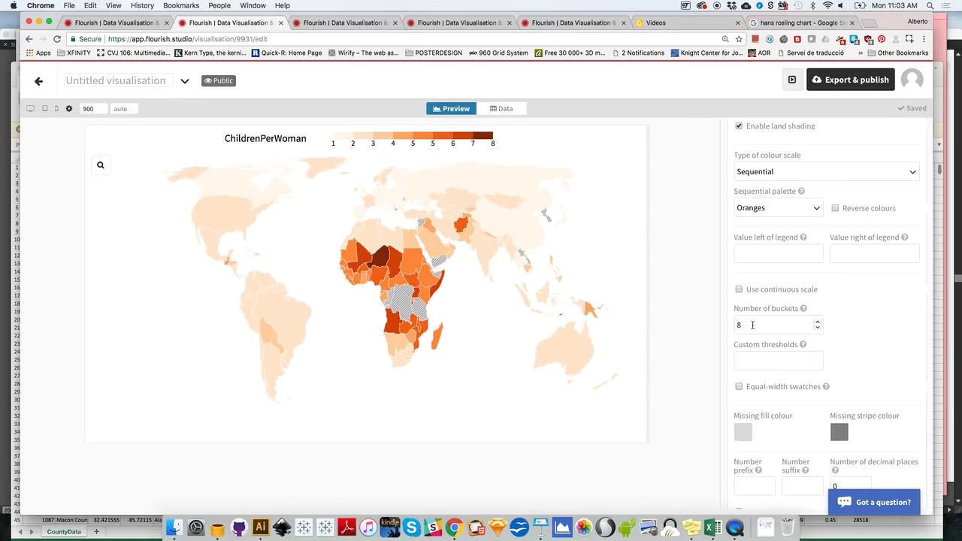
pyautogui.doubleClick(753, 325)
pyautogui.write('4')
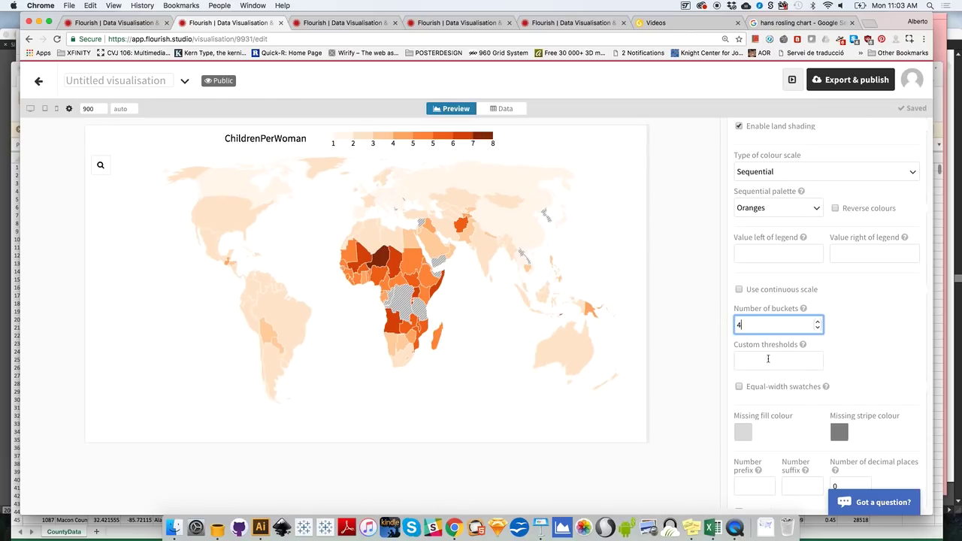
pyautogui.click(767, 359)
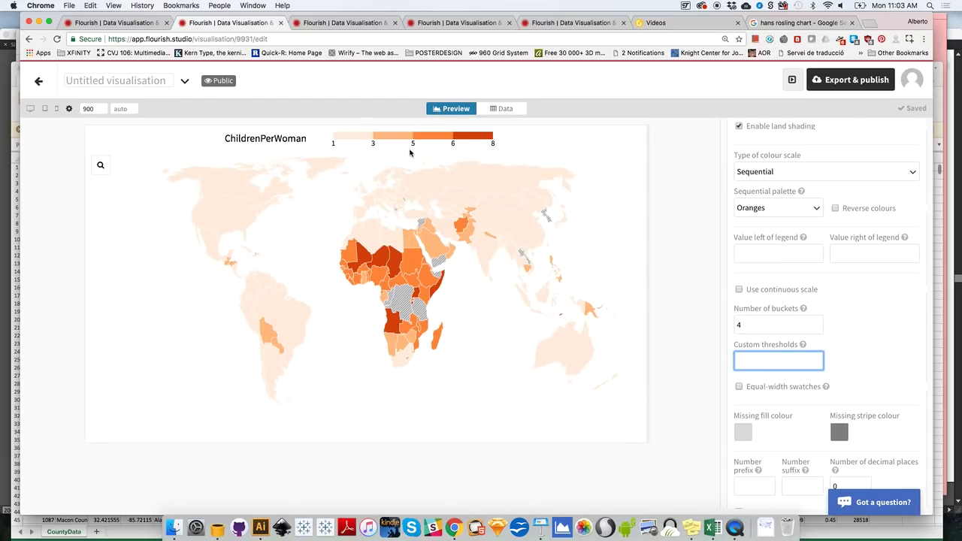
pyautogui.write('1')
pyautogui.write(', 5, 6, 7, 8')
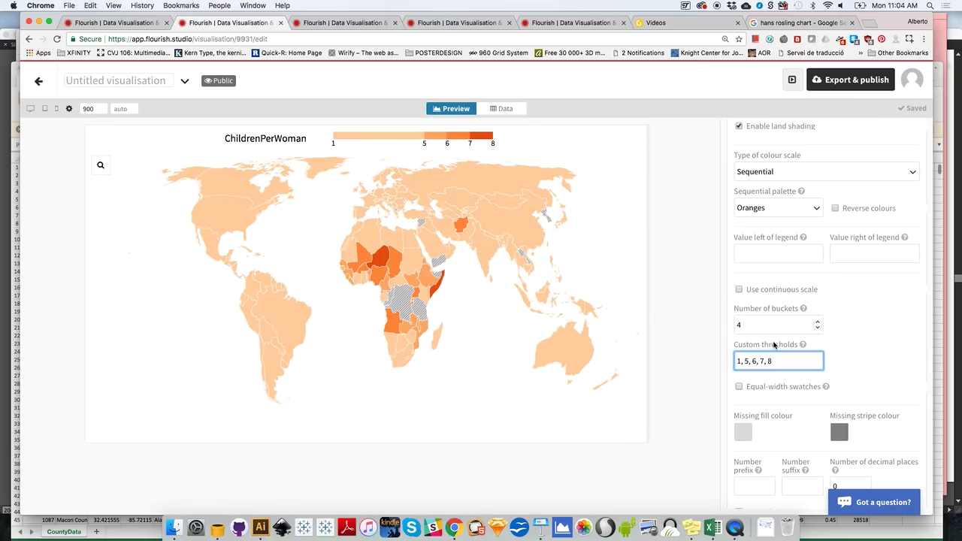
pyautogui.click(747, 361)
pyautogui.press('BackSpace')
pyautogui.write('3')
pyautogui.click(767, 324)
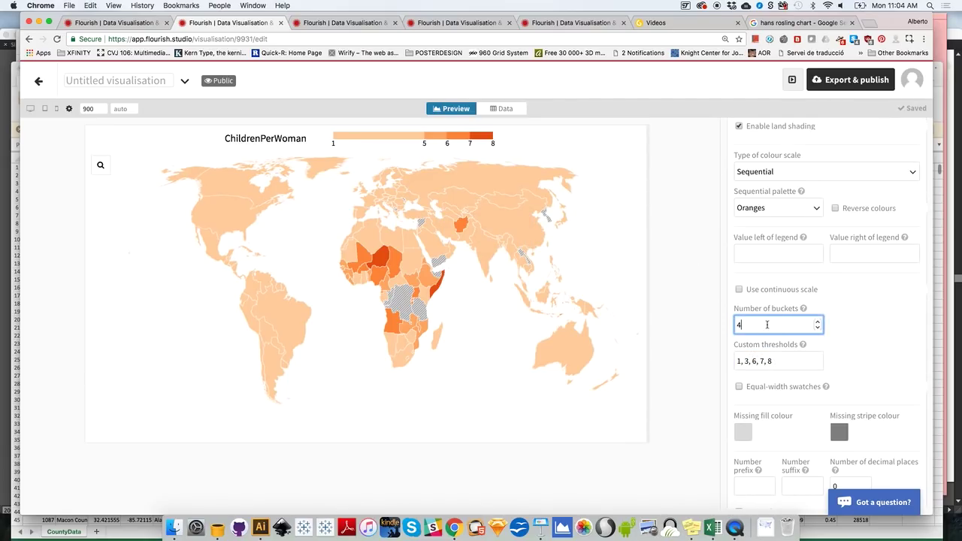
pyautogui.click(749, 361)
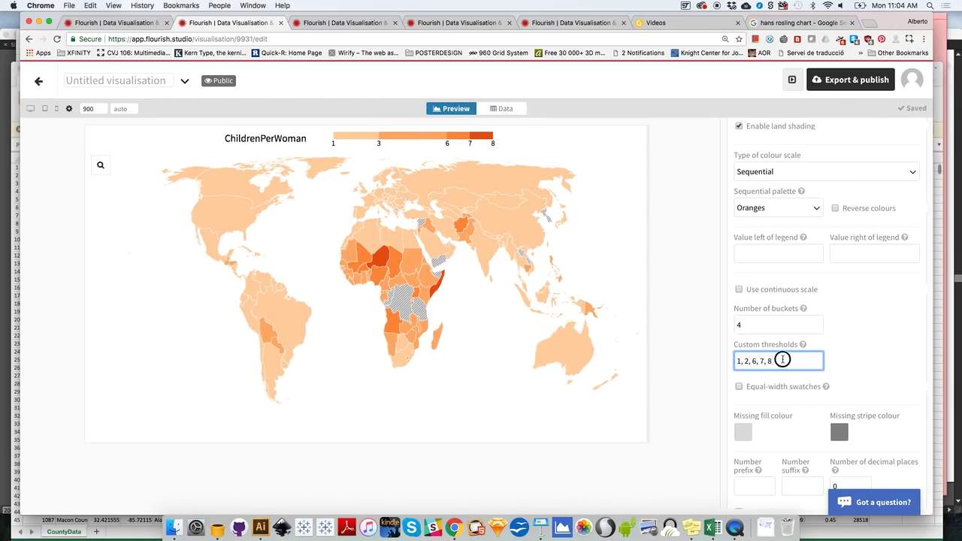
pyautogui.click(584, 151)
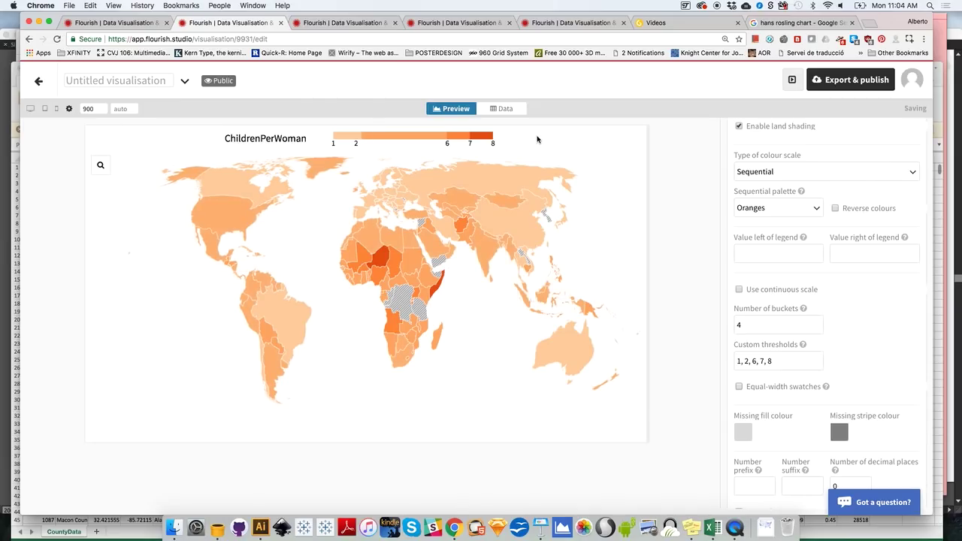
pyautogui.click(739, 290)
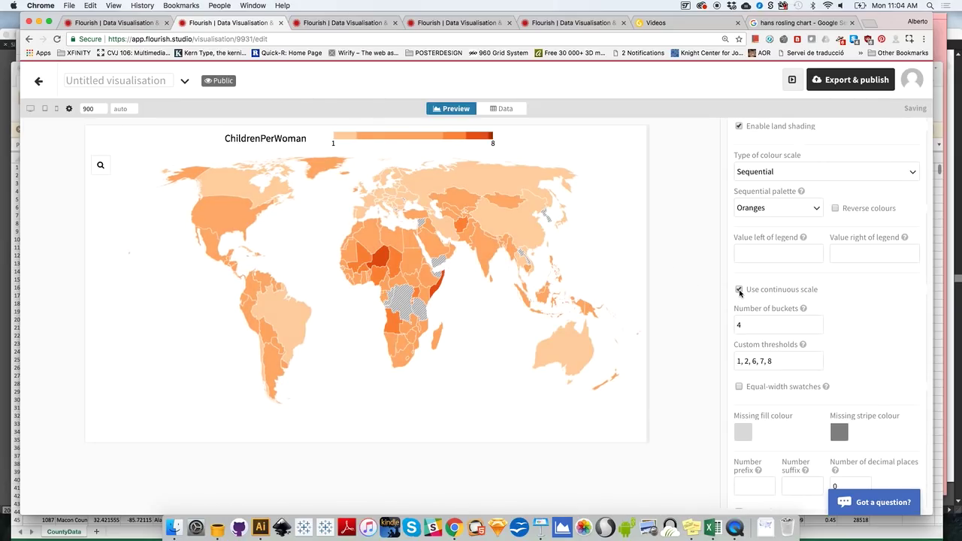